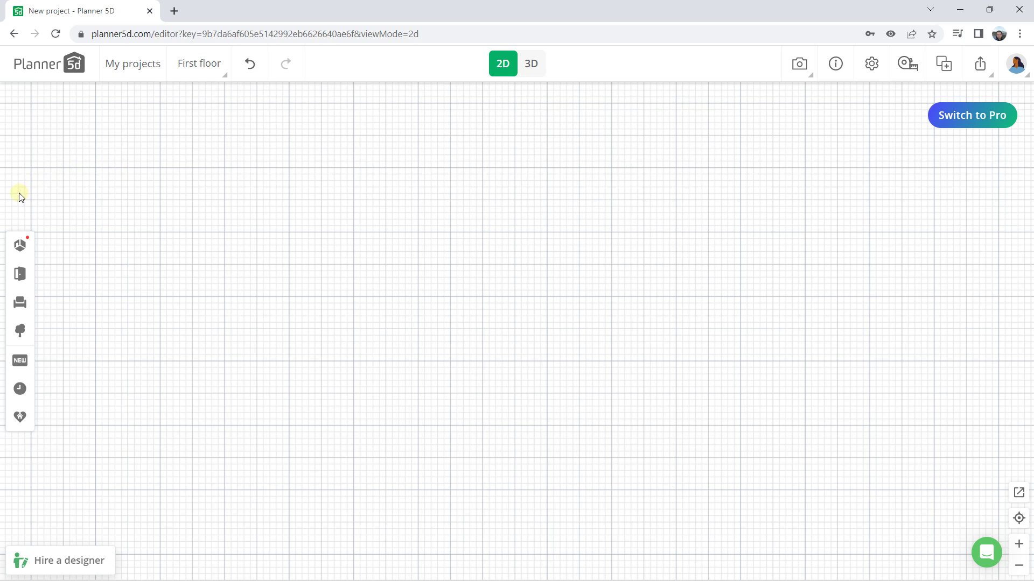
Step: Draw four walls around a 10 m by 6 m rectangle to make a 58.329 m² wood-floored room
{"action": "left_click", "coordinate": [24, 247]}
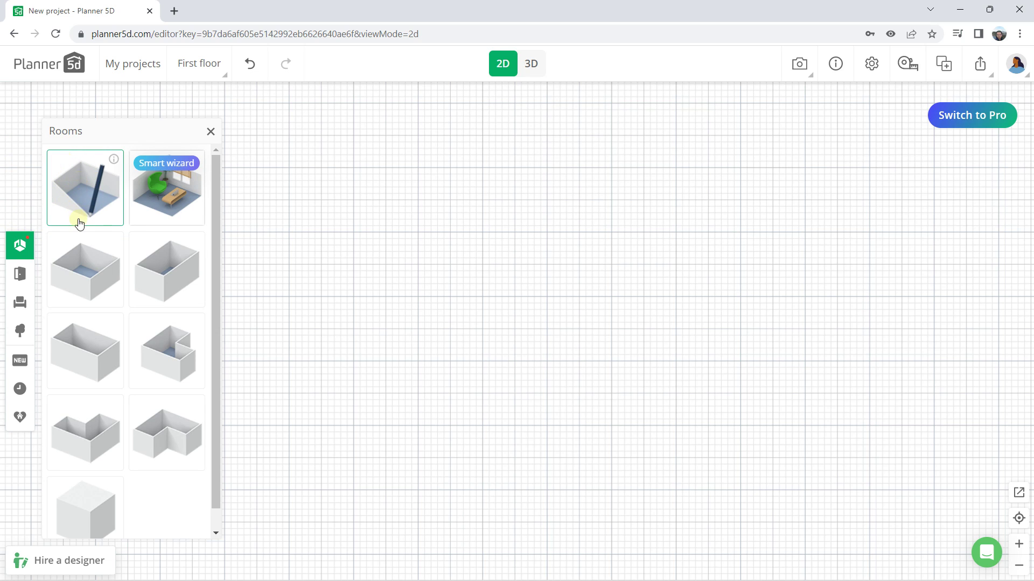
{"action": "left_click", "coordinate": [93, 185]}
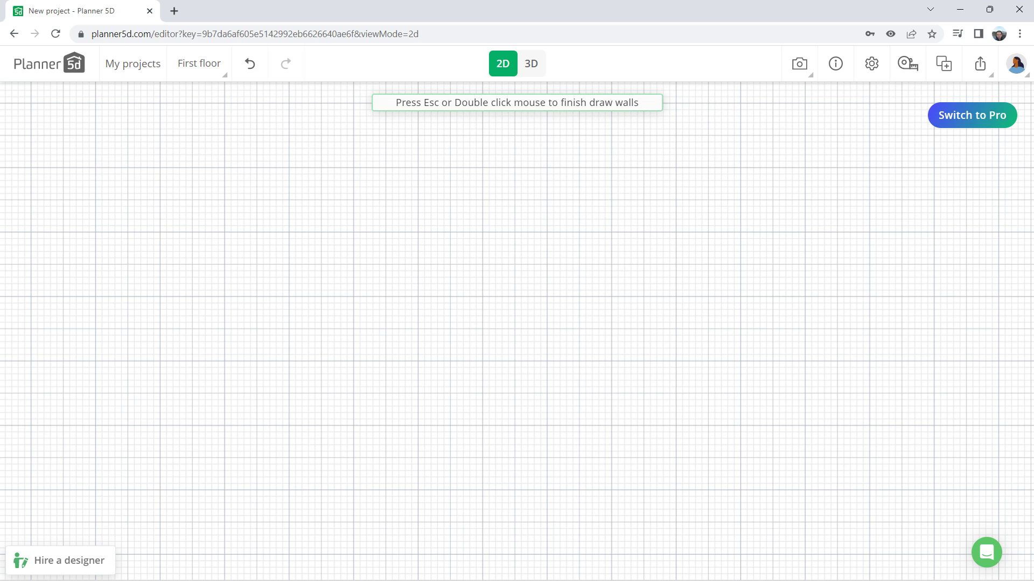
{"action": "left_click", "coordinate": [224, 167]}
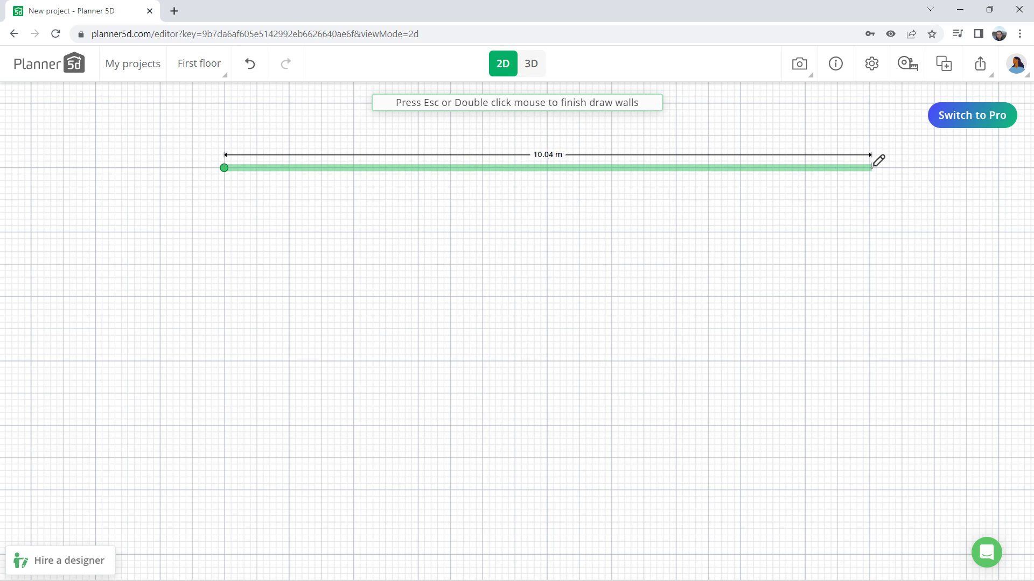
{"action": "left_click", "coordinate": [870, 167]}
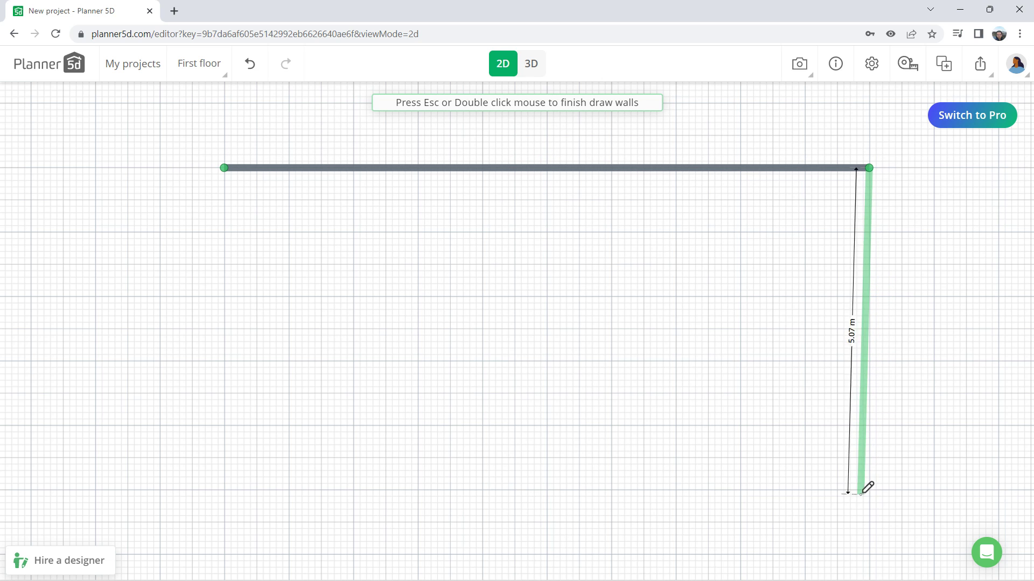
{"action": "scroll", "coordinate": [872, 525], "scroll_direction": "down", "scroll_amount": 1}
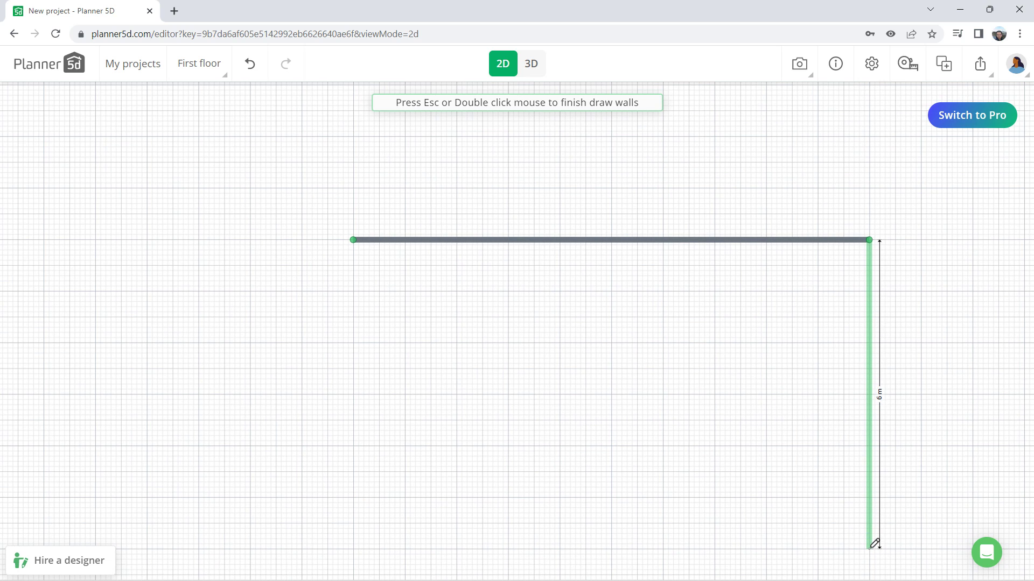
{"action": "left_click", "coordinate": [870, 547]}
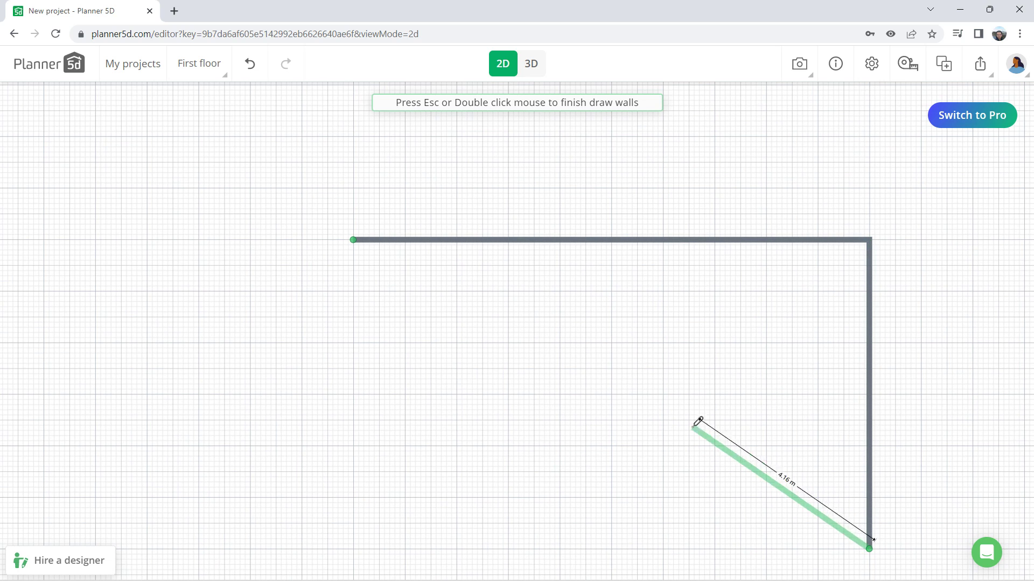
{"action": "left_click", "coordinate": [354, 548]}
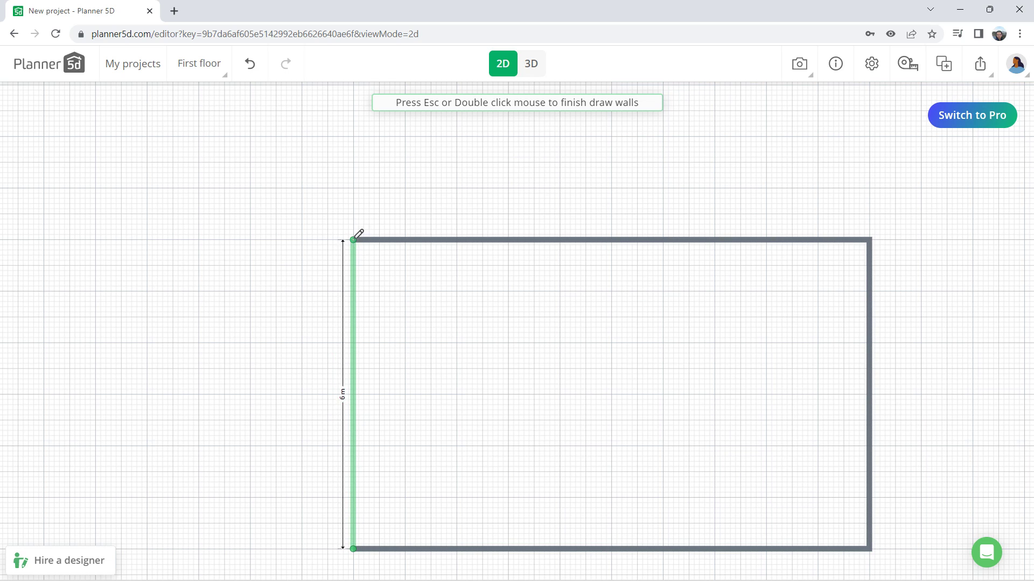
{"action": "left_click", "coordinate": [354, 239]}
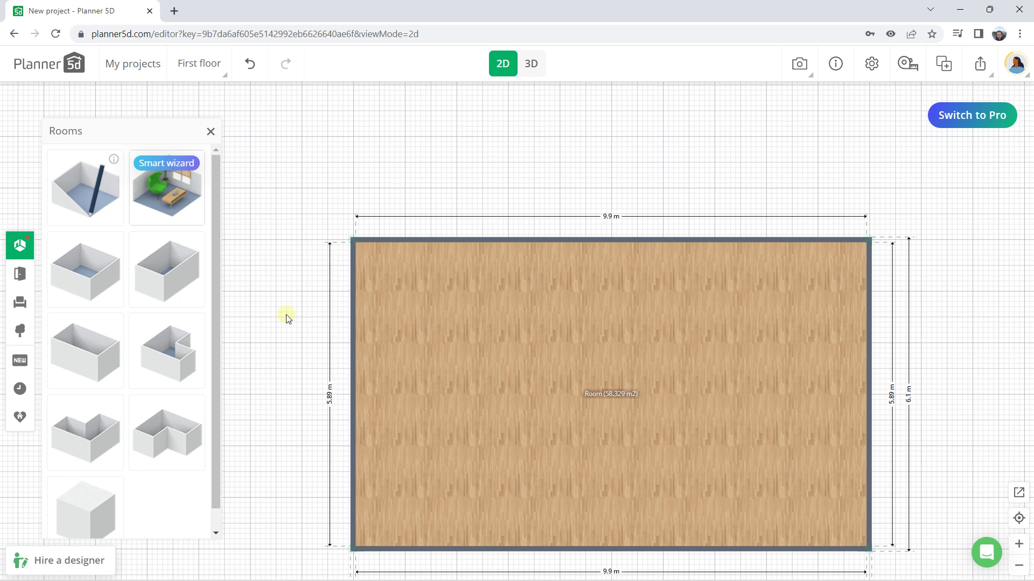
Step: Pull the right wall in to a 9.46 m width and set the room depth to 5.97 m
{"action": "left_click_drag", "start_coordinate": [284, 316], "coordinate": [261, 252]}
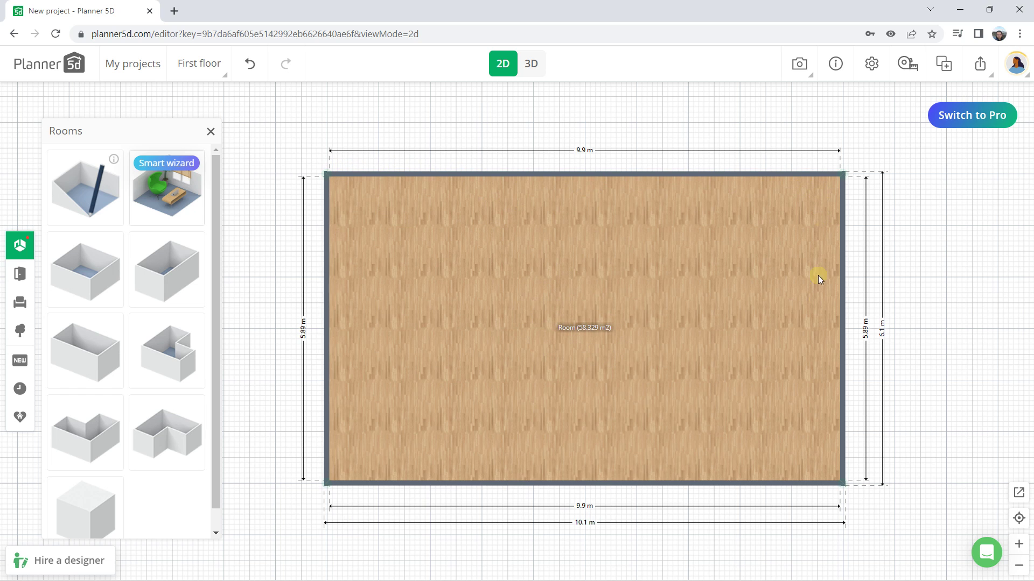
{"action": "left_click_drag", "start_coordinate": [902, 330], "coordinate": [860, 294]}
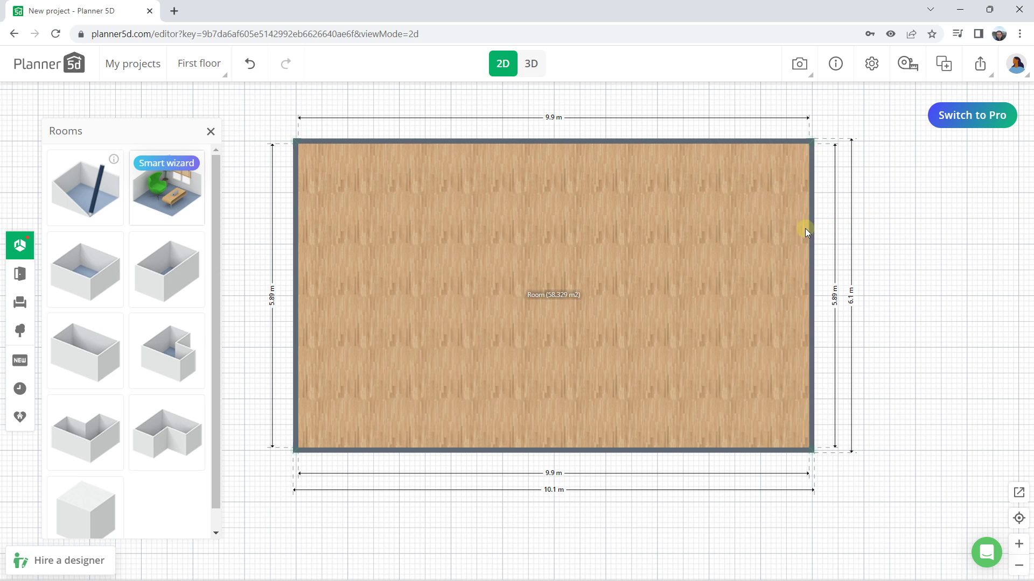
{"action": "left_click_drag", "start_coordinate": [808, 228], "coordinate": [753, 234]}
{"action": "left_click", "coordinate": [588, 140]}
{"action": "mouse_move", "coordinate": [587, 141]}
{"action": "left_mouse_down"}
{"action": "mouse_move", "coordinate": [586, 106]}
{"action": "mouse_move", "coordinate": [588, 138]}
{"action": "left_mouse_up"}
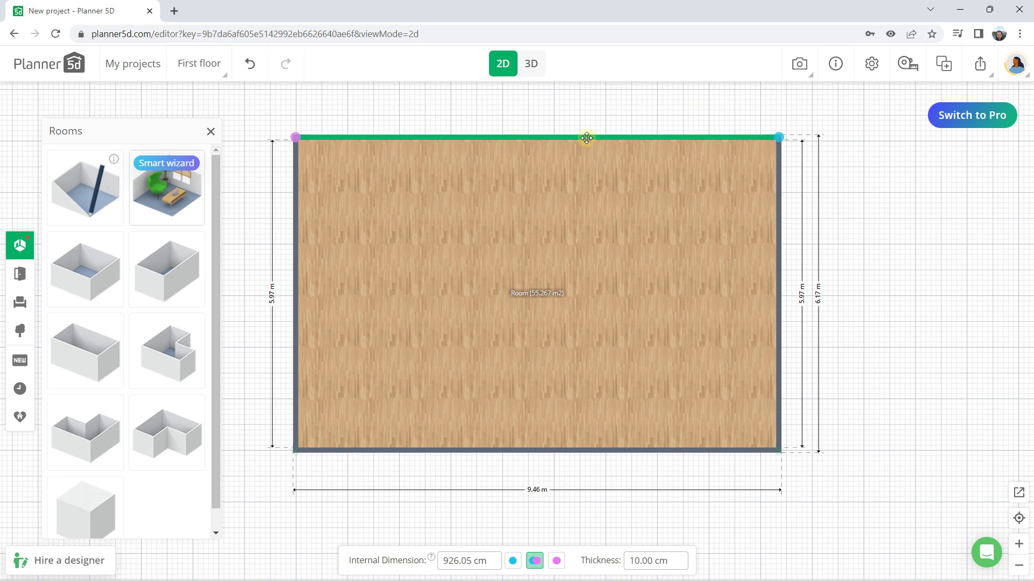
Step: Test-move the top-left and top-right corners, leaving them in place so the room stays 55.267 m²
{"action": "left_click", "coordinate": [291, 139]}
{"action": "mouse_move", "coordinate": [291, 138]}
{"action": "left_mouse_down"}
{"action": "mouse_move", "coordinate": [261, 133]}
{"action": "mouse_move", "coordinate": [294, 136]}
{"action": "left_mouse_up"}
{"action": "left_click", "coordinate": [664, 135]}
{"action": "left_click", "coordinate": [775, 136]}
{"action": "mouse_move", "coordinate": [775, 136]}
{"action": "left_mouse_down"}
{"action": "mouse_move", "coordinate": [819, 137]}
{"action": "mouse_move", "coordinate": [778, 134]}
{"action": "left_mouse_up"}
{"action": "left_click", "coordinate": [836, 190]}
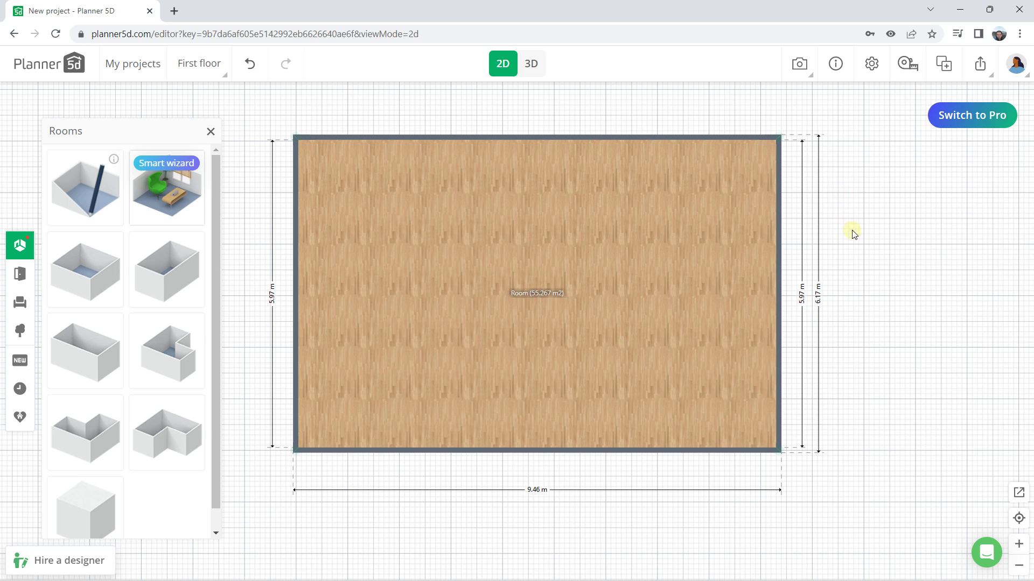
{"action": "left_click_drag", "start_coordinate": [851, 233], "coordinate": [823, 225]}
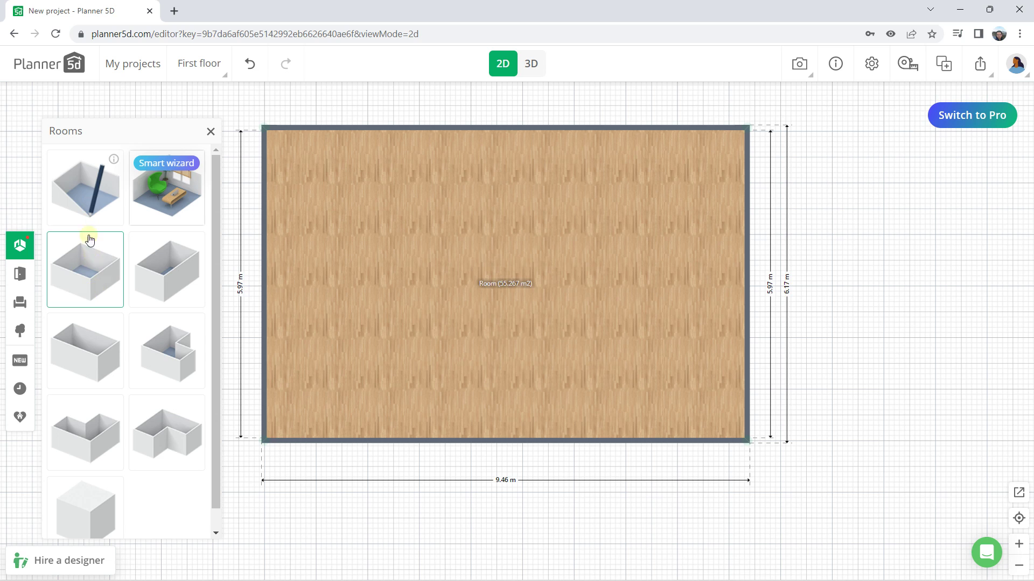
Step: Draw an interior wall from the top wall partway down, then across to the right outer wall
{"action": "left_click", "coordinate": [83, 193]}
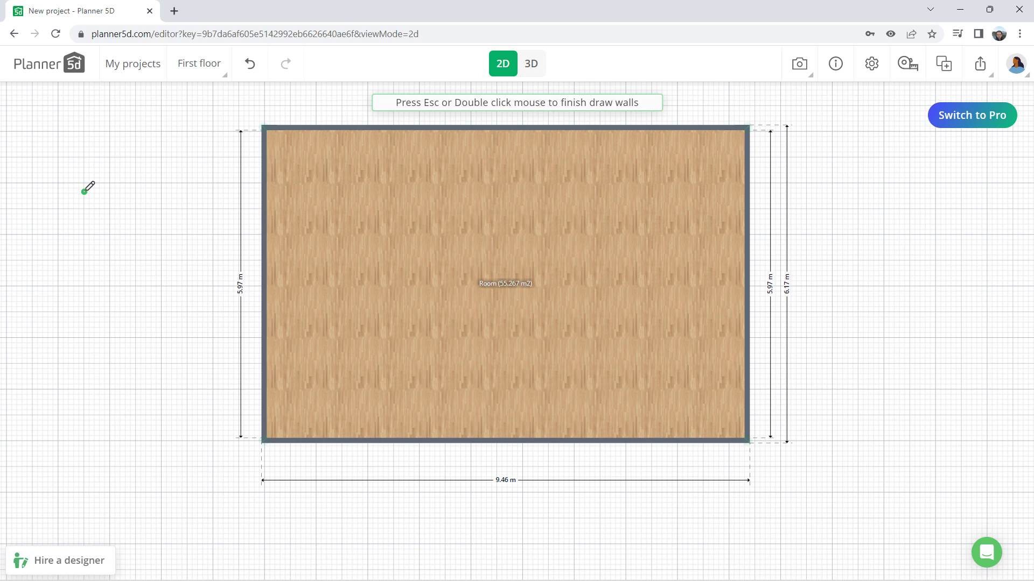
{"action": "left_click", "coordinate": [568, 128]}
{"action": "left_click", "coordinate": [567, 268]}
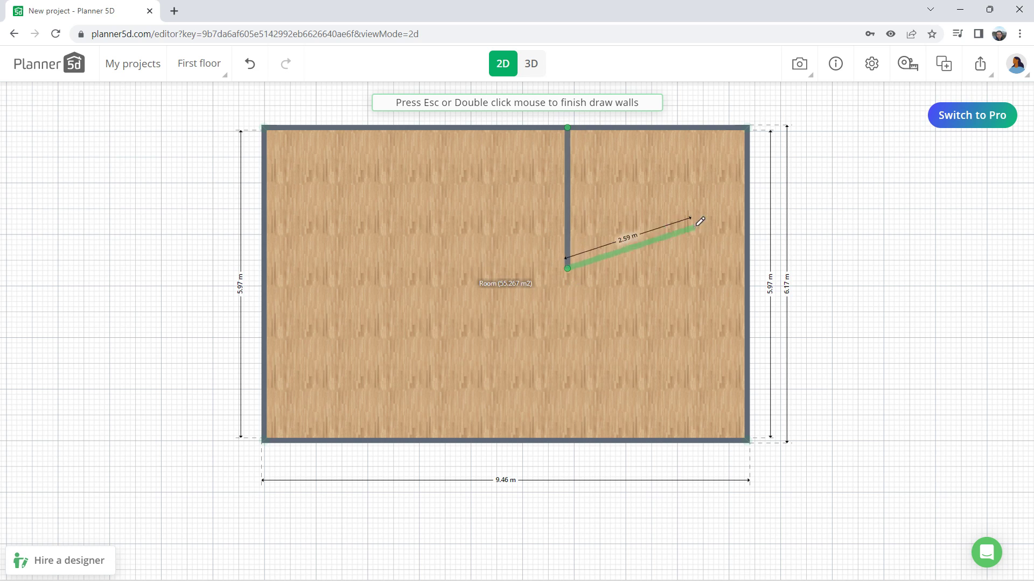
{"action": "left_click", "coordinate": [749, 267]}
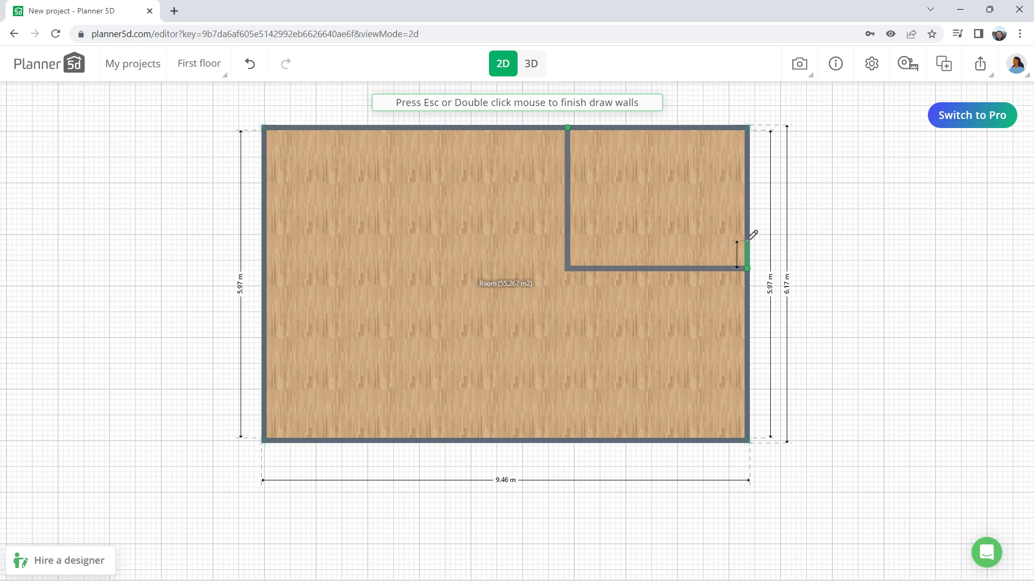
{"action": "double_click", "coordinate": [753, 243]}
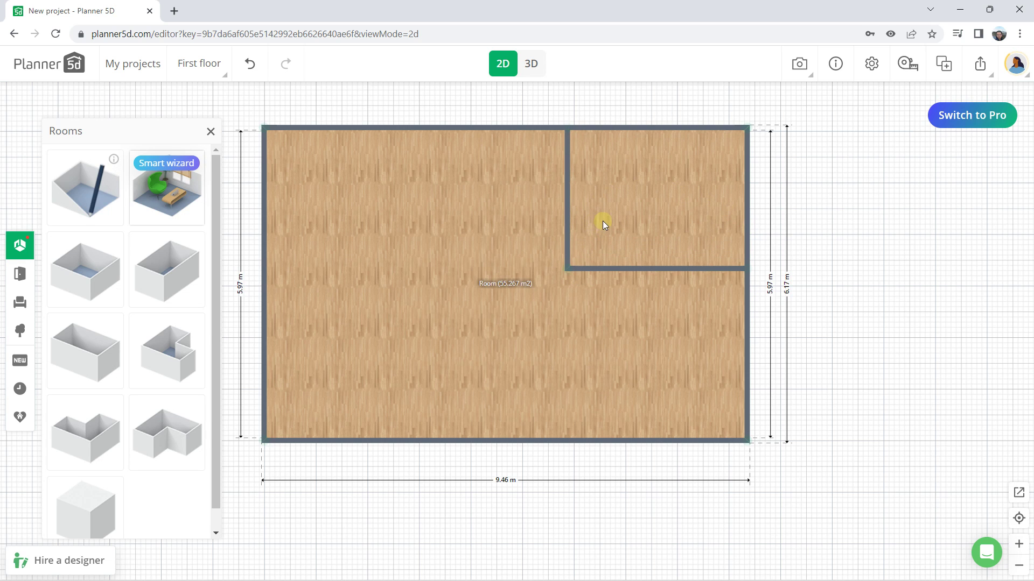
{"action": "scroll", "coordinate": [578, 127], "scroll_direction": "up", "scroll_amount": 2}
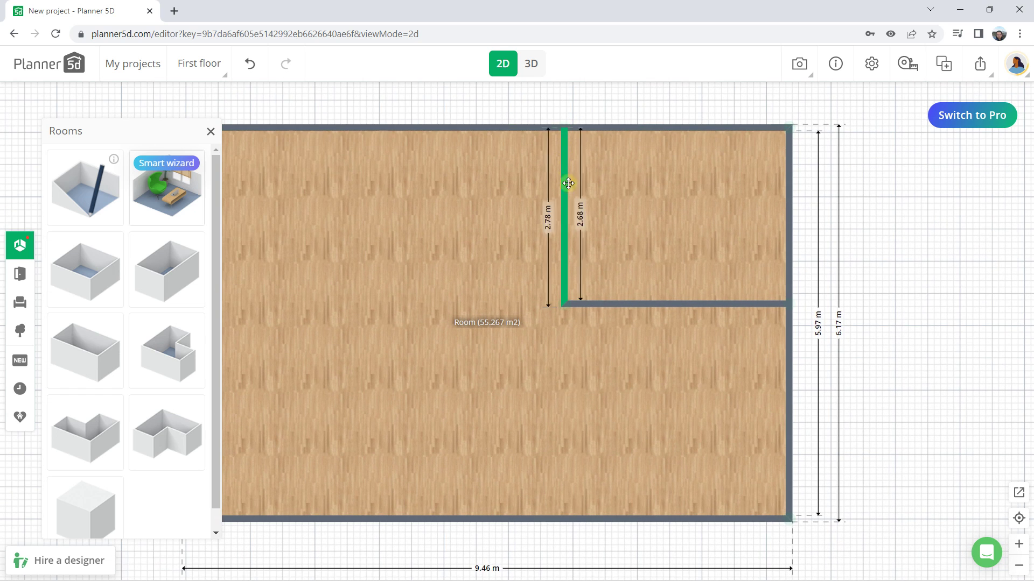
{"action": "left_click", "coordinate": [472, 246]}
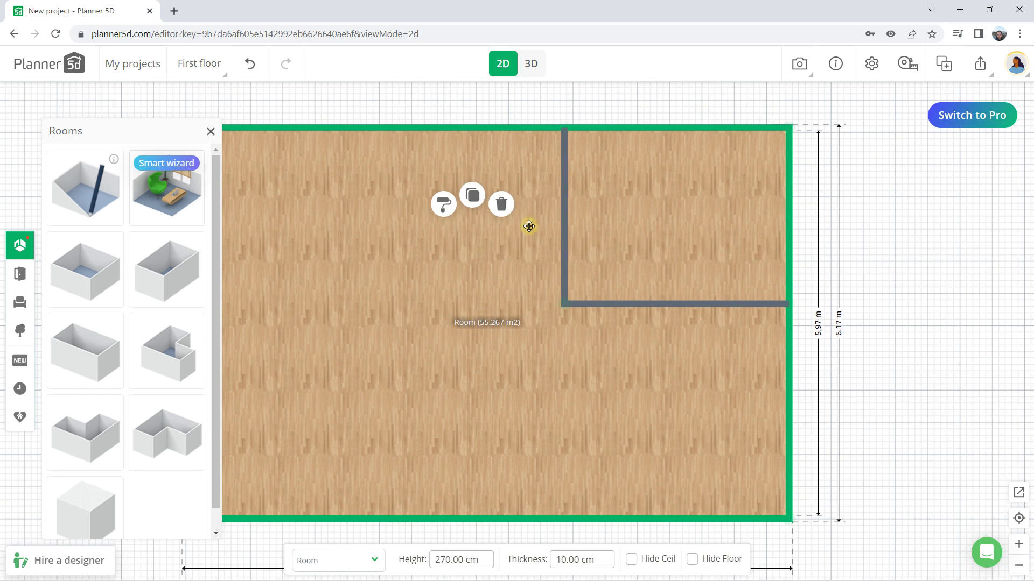
{"action": "left_click", "coordinate": [919, 228]}
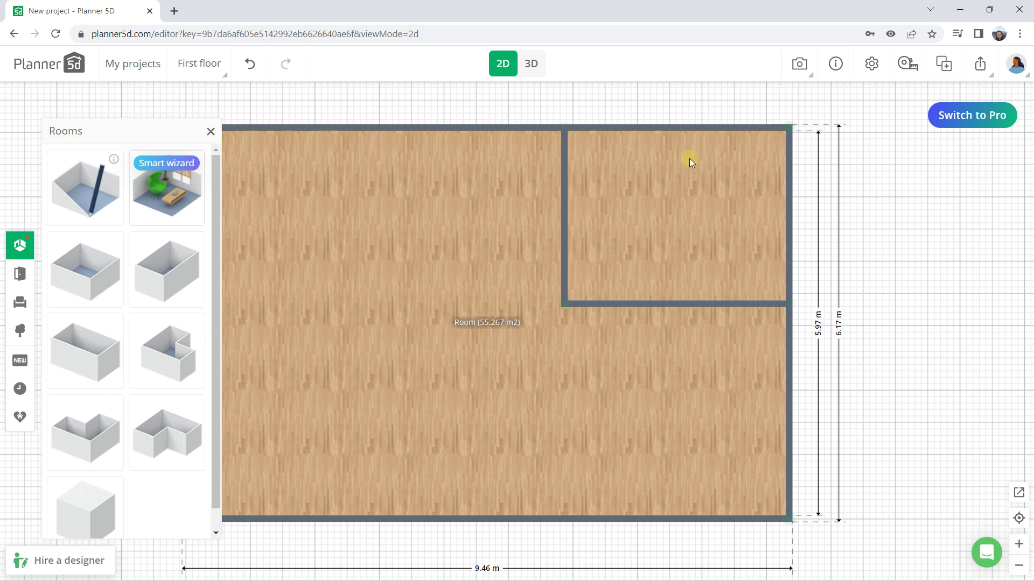
{"action": "scroll", "coordinate": [576, 125], "scroll_direction": "up", "scroll_amount": 2}
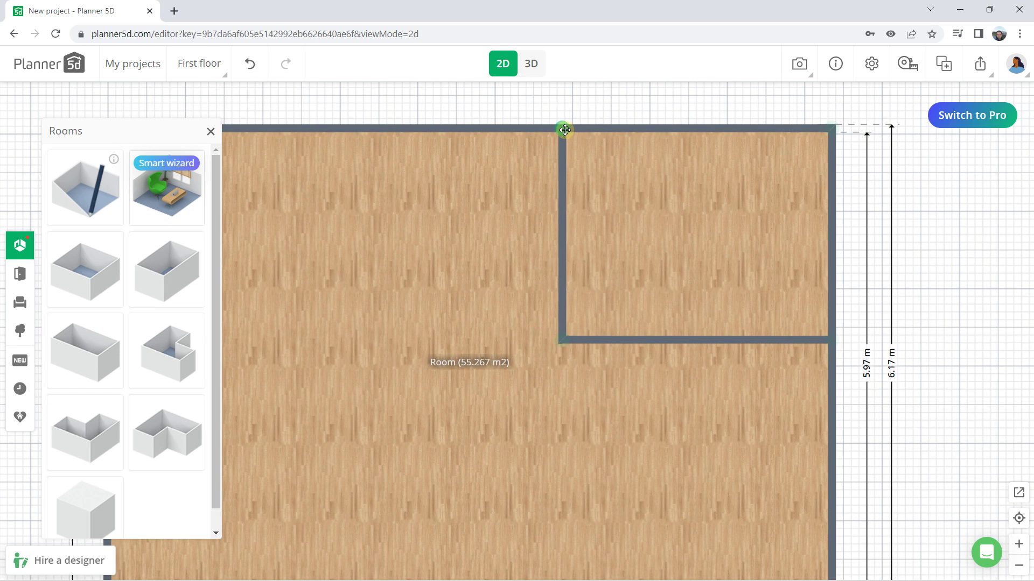
Step: Drag the interior wall junctions left to square off a 4.37 m by 2.76 m, 12.044 m² room
{"action": "left_click_drag", "start_coordinate": [564, 129], "coordinate": [549, 128]}
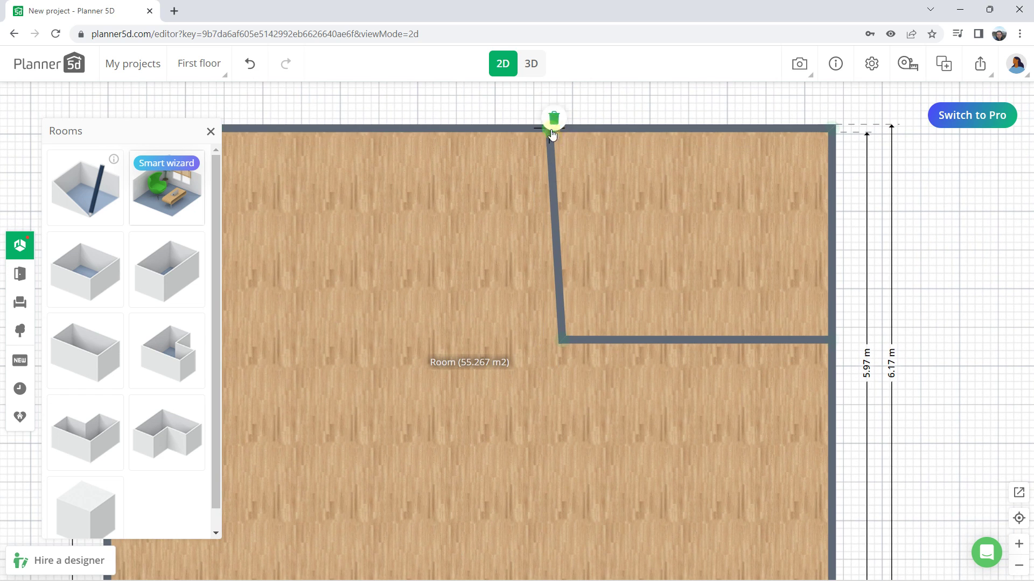
{"action": "left_click_drag", "start_coordinate": [831, 347], "coordinate": [831, 350]}
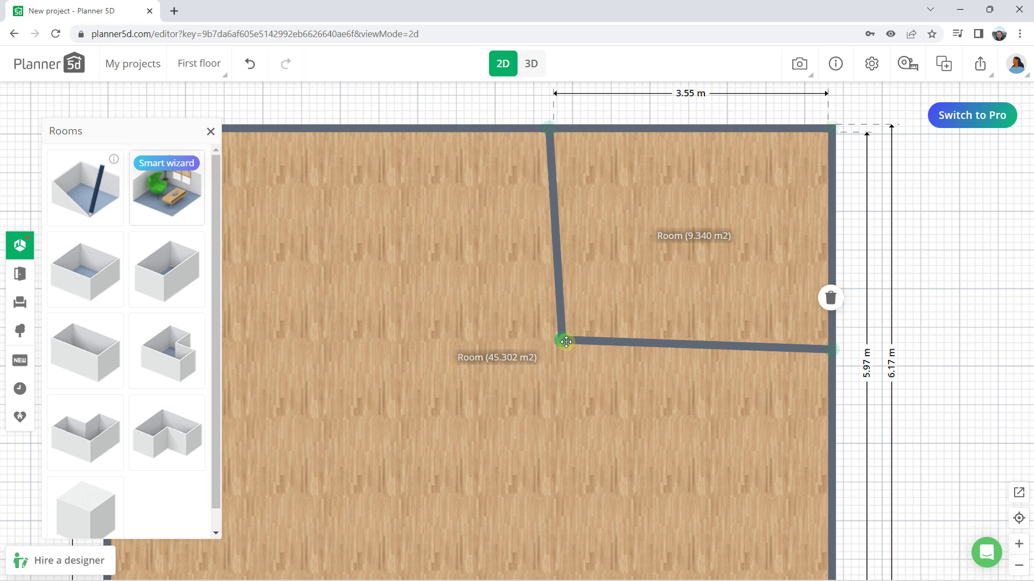
{"action": "left_click_drag", "start_coordinate": [565, 339], "coordinate": [484, 350]}
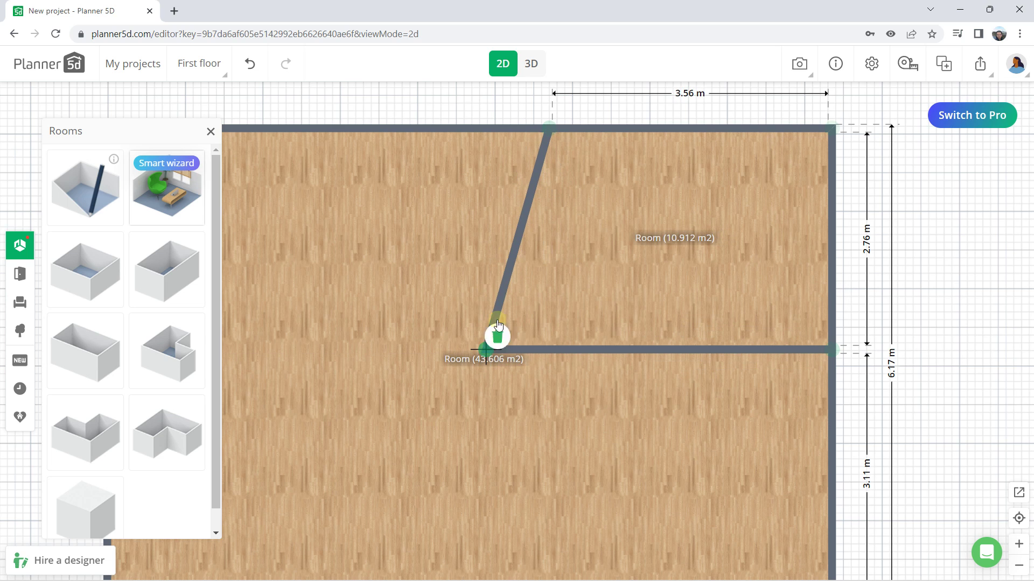
{"action": "left_click_drag", "start_coordinate": [549, 128], "coordinate": [484, 127]}
{"action": "scroll", "coordinate": [546, 239], "scroll_direction": "down", "scroll_amount": 5}
{"action": "scroll", "coordinate": [625, 319], "scroll_direction": "up", "scroll_amount": 2}
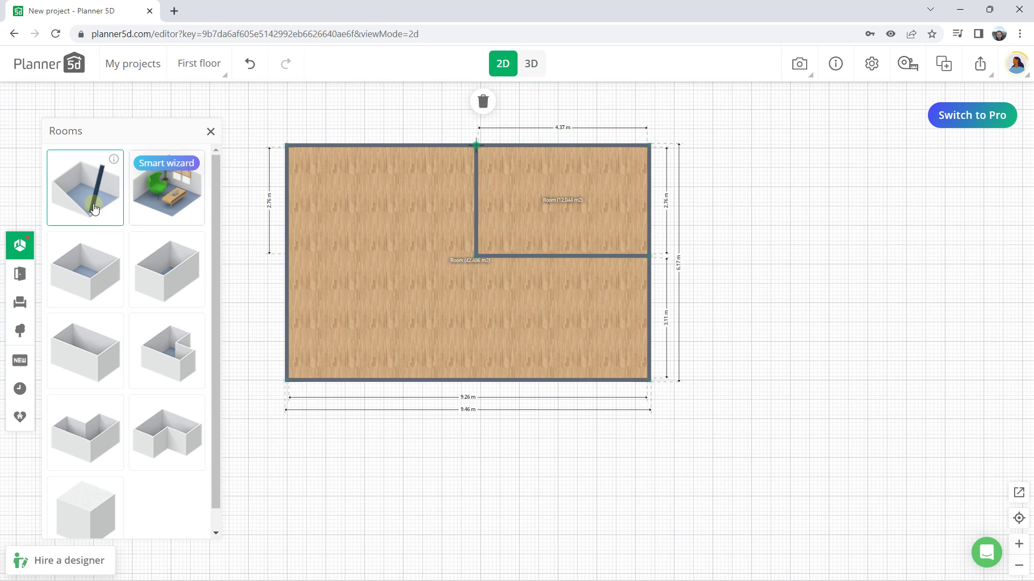
Step: Draw a new wall from the interior horizontal wall down to the bottom outer wall
{"action": "left_click", "coordinate": [91, 209]}
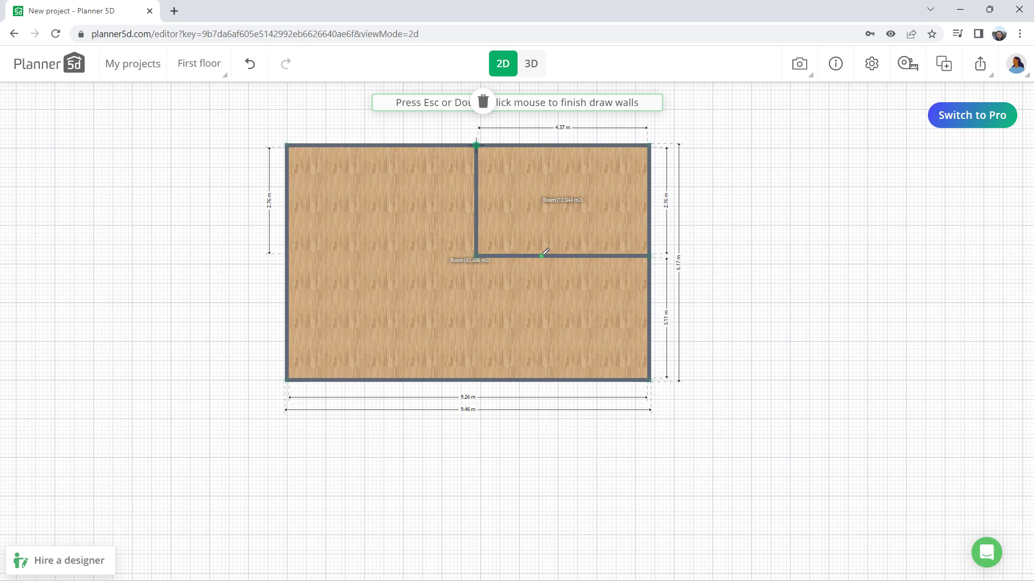
{"action": "left_click", "coordinate": [543, 258]}
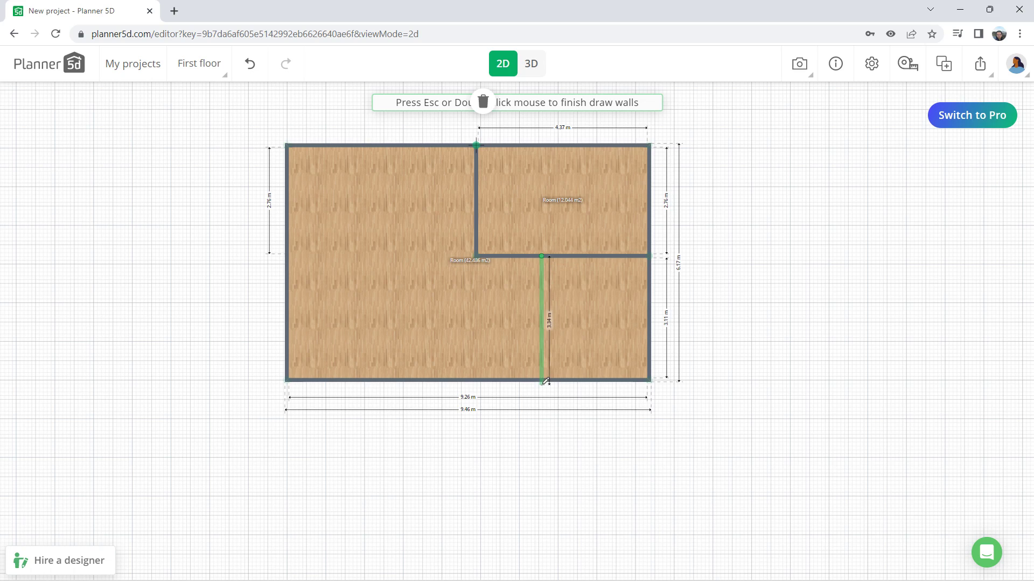
{"action": "left_click", "coordinate": [543, 377]}
{"action": "scroll", "coordinate": [544, 377], "scroll_direction": "down", "scroll_amount": 2}
{"action": "scroll", "coordinate": [543, 376], "scroll_direction": "up", "scroll_amount": 3}
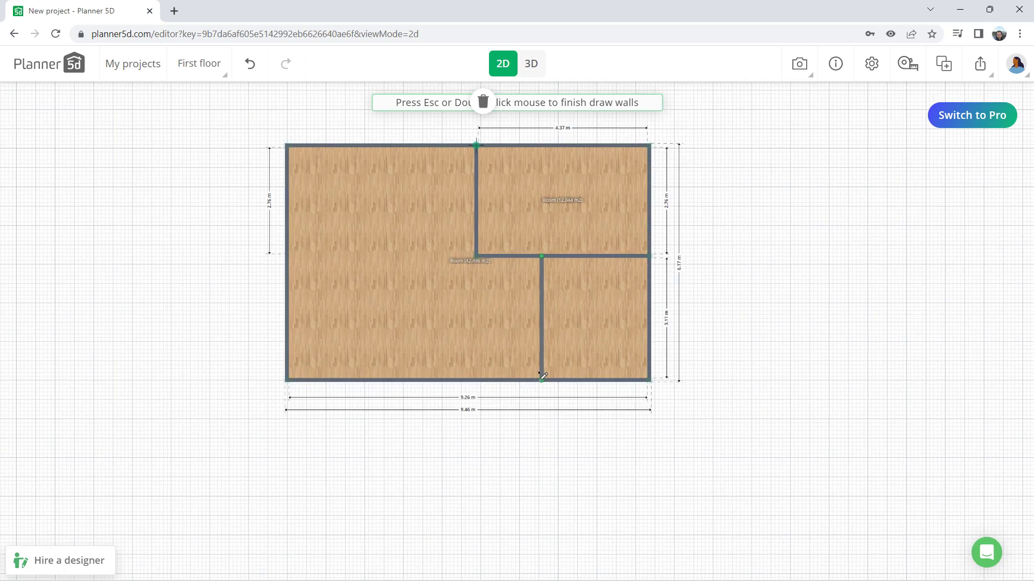
{"action": "key", "text": "Escape"}
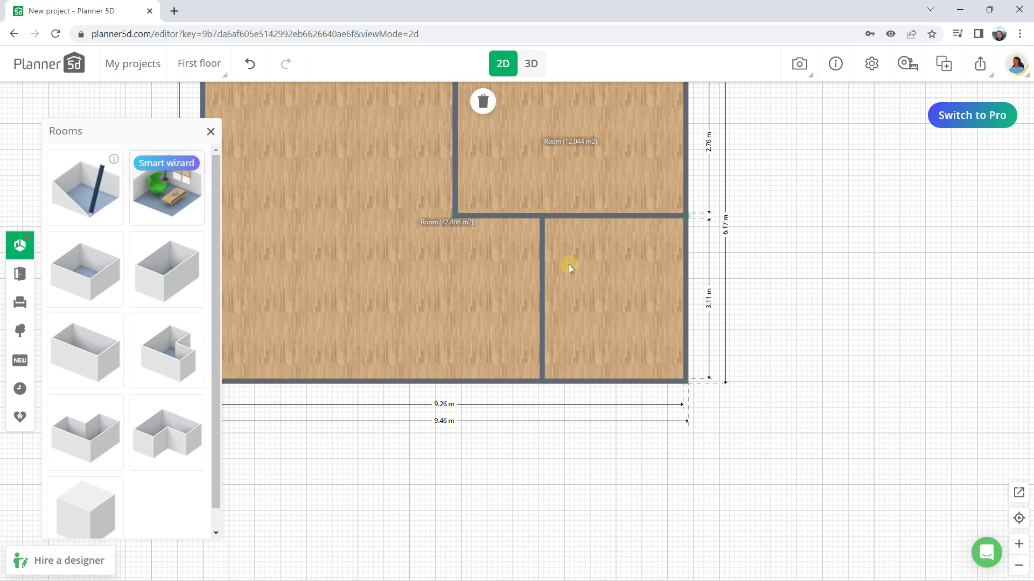
{"action": "left_click_drag", "start_coordinate": [439, 224], "coordinate": [376, 253]}
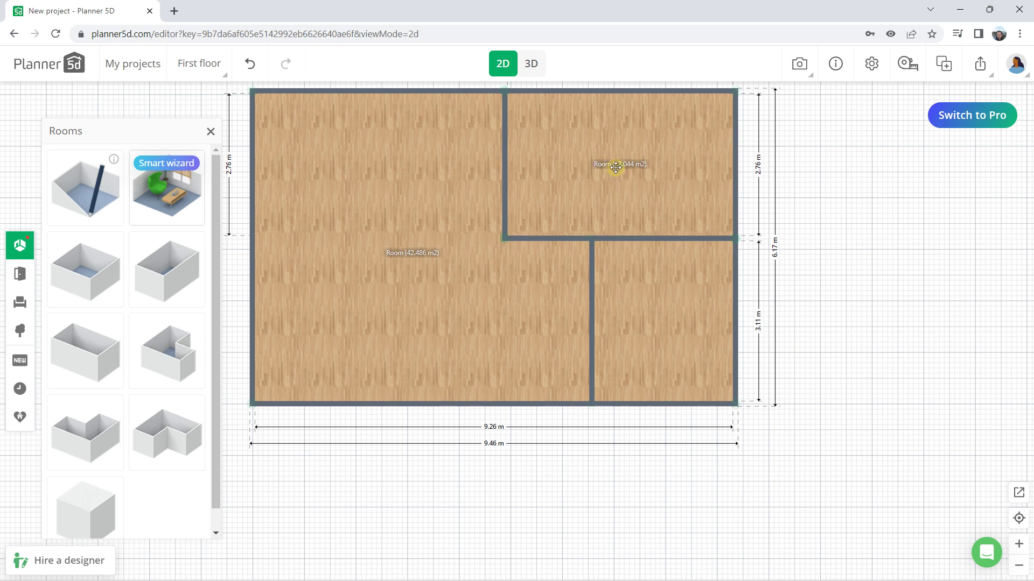
Step: Straighten the new wall and shift the dividing walls left, giving rooms of 28.775, 14.078 and 11.284 m²
{"action": "left_click_drag", "start_coordinate": [591, 240], "coordinate": [583, 238]}
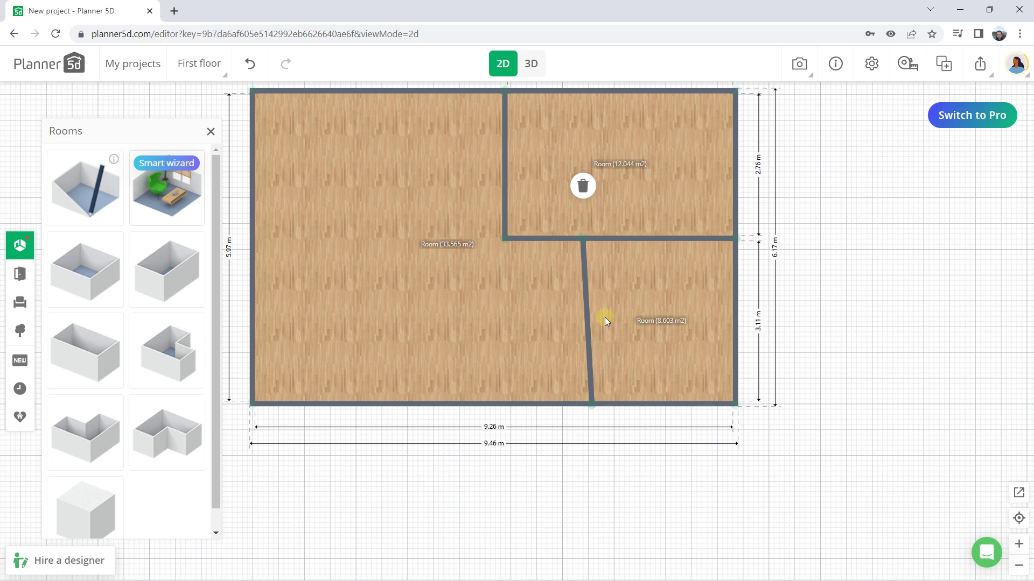
{"action": "left_click_drag", "start_coordinate": [583, 238], "coordinate": [595, 240]}
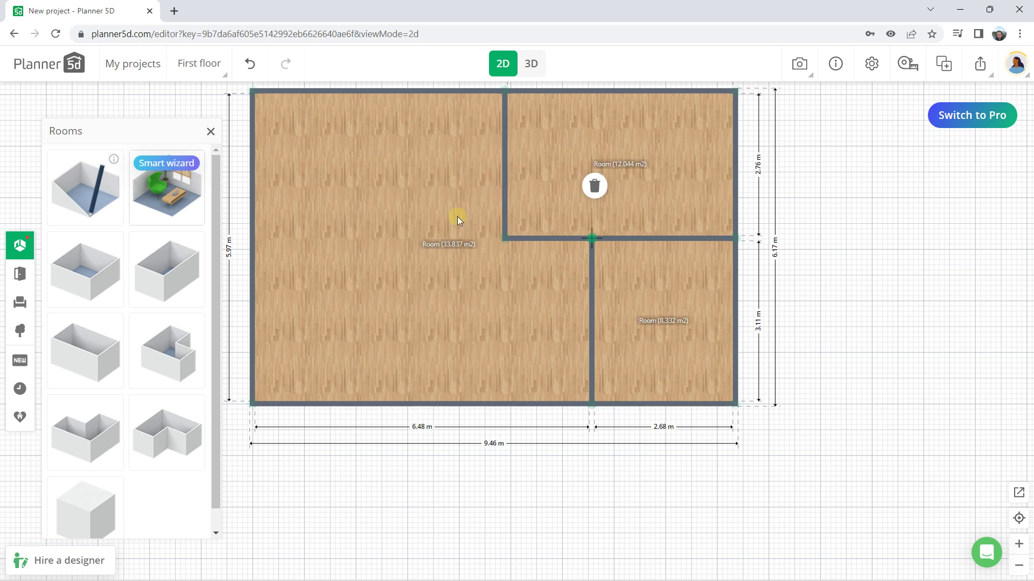
{"action": "mouse_move", "coordinate": [591, 238]}
{"action": "left_mouse_down"}
{"action": "mouse_move", "coordinate": [564, 236]}
{"action": "mouse_move", "coordinate": [593, 235]}
{"action": "left_mouse_up"}
{"action": "left_click_drag", "start_coordinate": [506, 156], "coordinate": [464, 153]}
{"action": "left_click", "coordinate": [592, 261]}
{"action": "left_click_drag", "start_coordinate": [591, 261], "coordinate": [549, 265]}
{"action": "left_click_drag", "start_coordinate": [544, 259], "coordinate": [543, 259]}
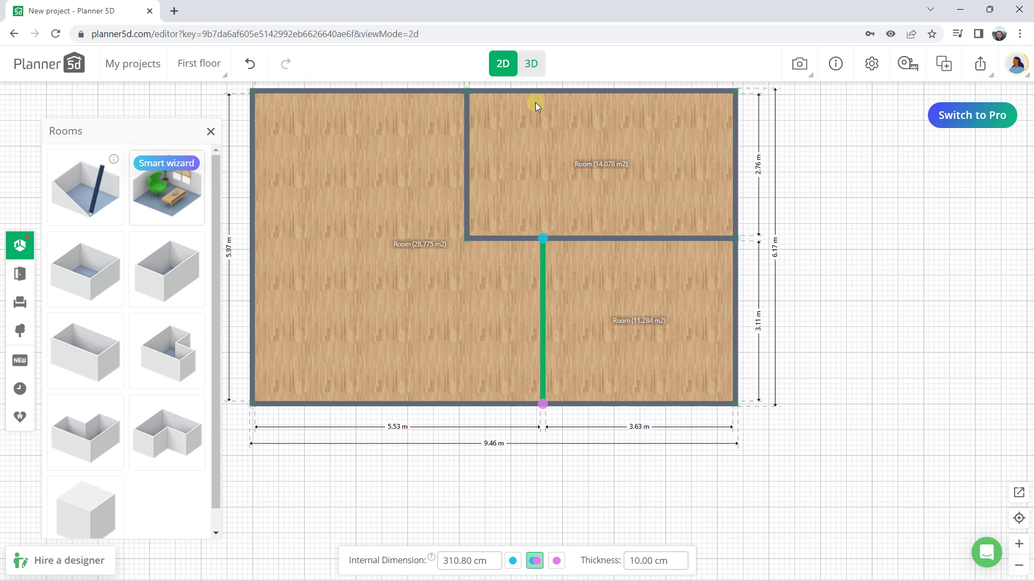
Step: Preview the three rooms in 3D, then return to the 2D floor plan
{"action": "left_click", "coordinate": [534, 67]}
{"action": "left_click_drag", "start_coordinate": [501, 299], "coordinate": [538, 204]}
{"action": "left_click", "coordinate": [506, 65]}
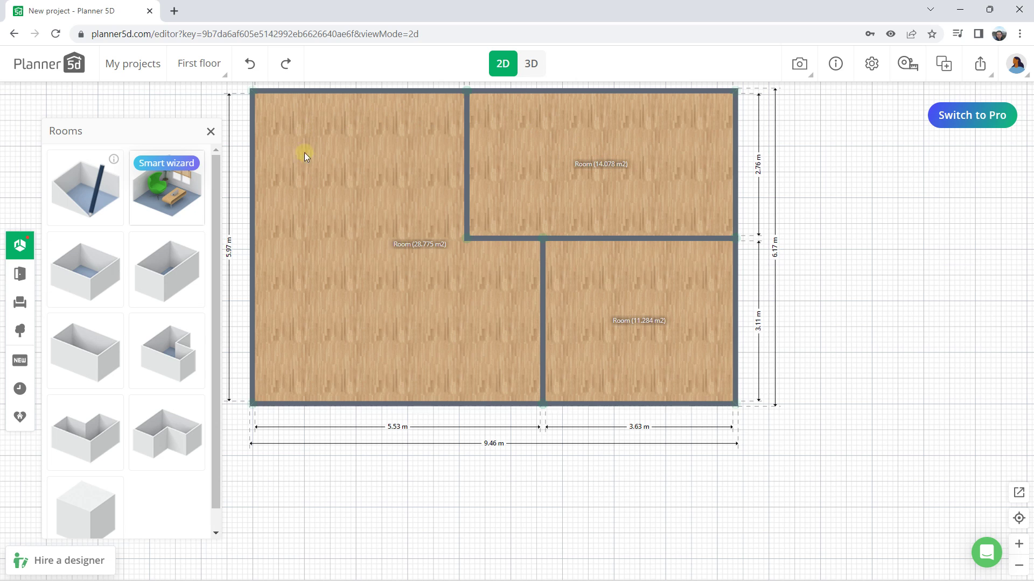
{"action": "left_click", "coordinate": [252, 152]}
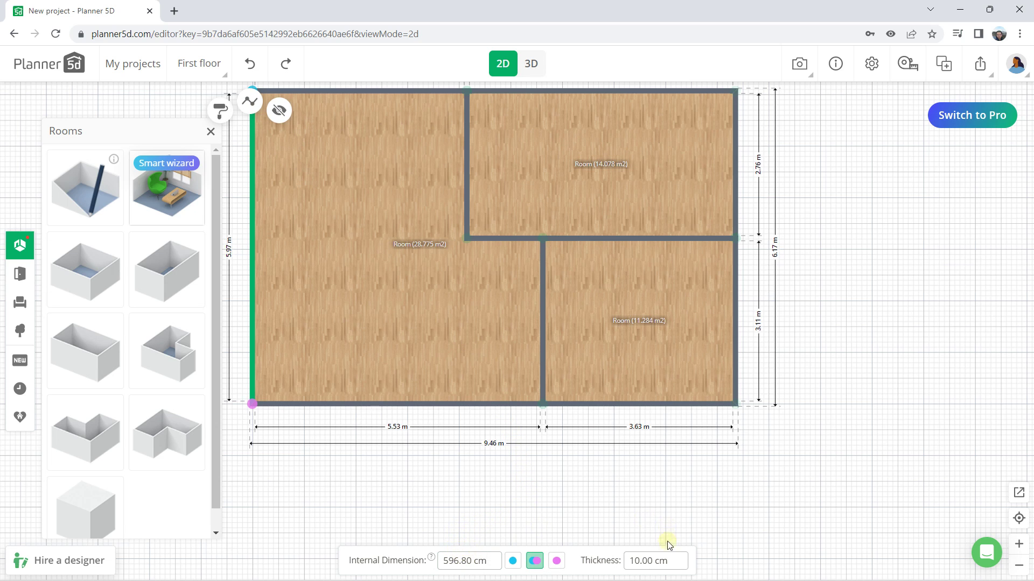
Step: Check the left outer wall's 10.00 cm thickness and 596.80 cm length, then zoom in and reselect it
{"action": "left_click", "coordinate": [674, 560]}
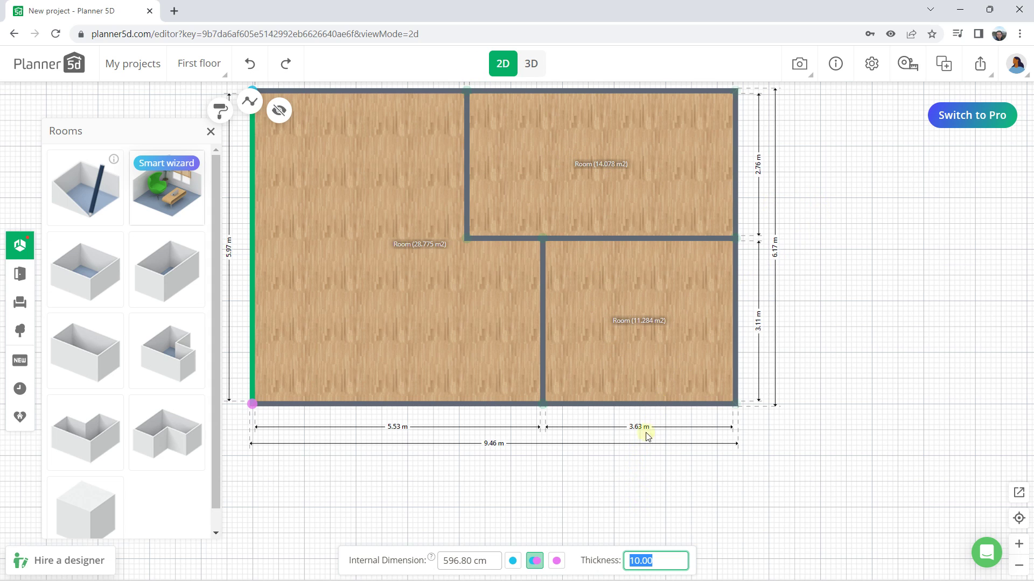
{"action": "left_click", "coordinate": [788, 222]}
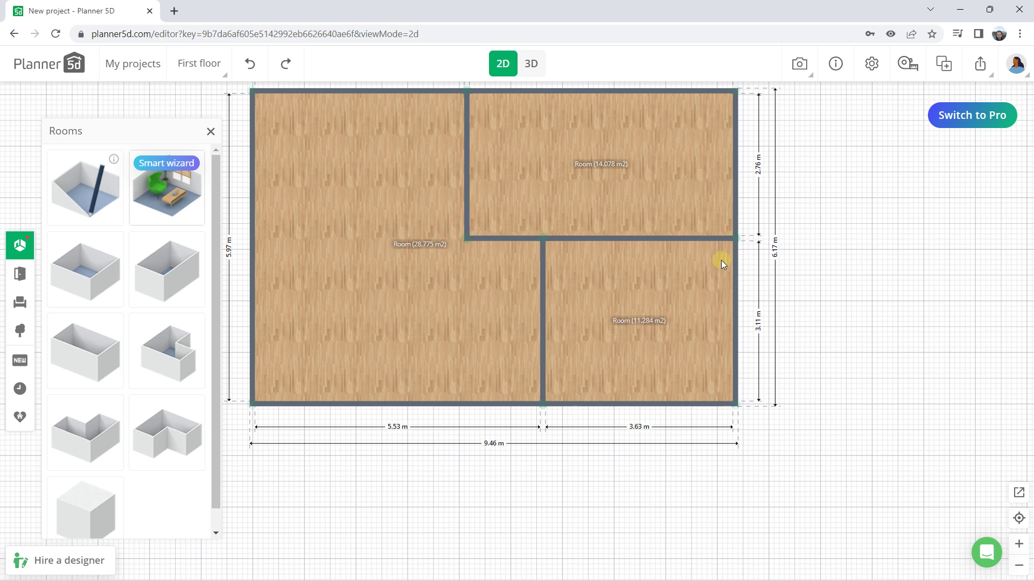
{"action": "scroll", "coordinate": [721, 260], "scroll_direction": "down", "scroll_amount": 2}
{"action": "left_click_drag", "start_coordinate": [346, 152], "coordinate": [413, 178]}
{"action": "scroll", "coordinate": [414, 177], "scroll_direction": "up", "scroll_amount": 1}
{"action": "left_click_drag", "start_coordinate": [399, 355], "coordinate": [362, 270]}
{"action": "scroll", "coordinate": [399, 249], "scroll_direction": "up", "scroll_amount": 1}
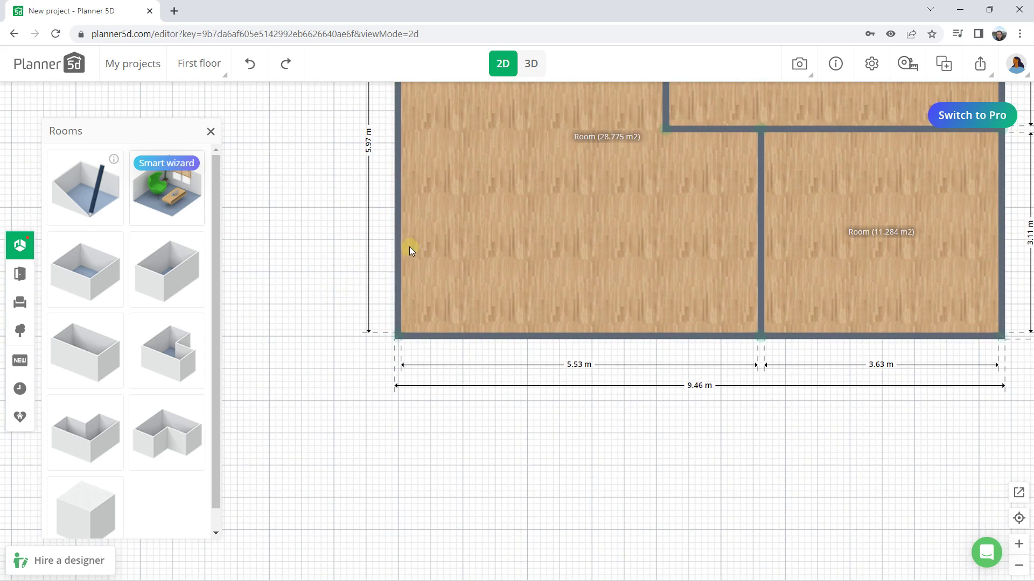
{"action": "left_click", "coordinate": [396, 294]}
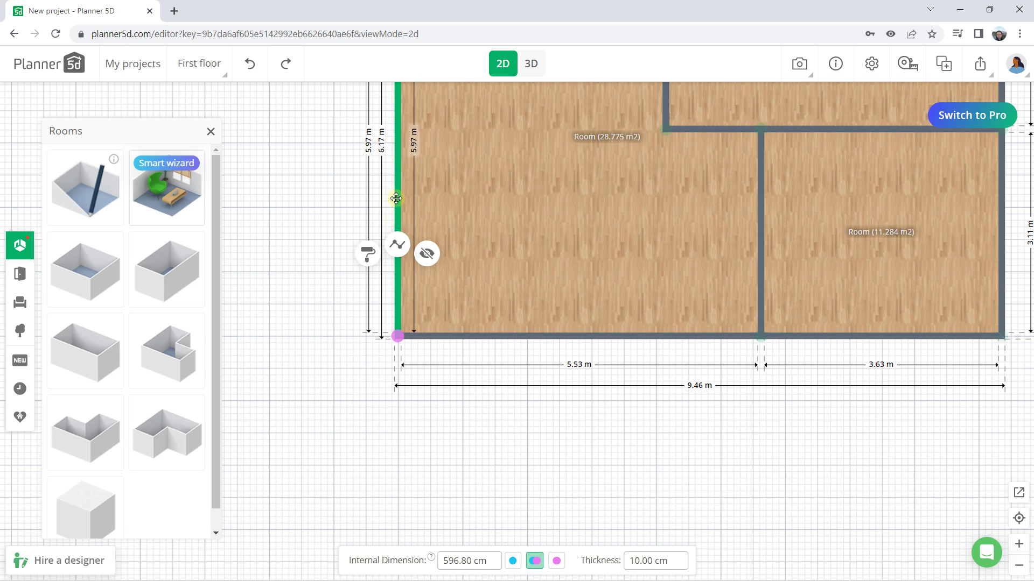
Step: Split the left wall and pull its new corners outward into a slanted bay
{"action": "left_click", "coordinate": [398, 248]}
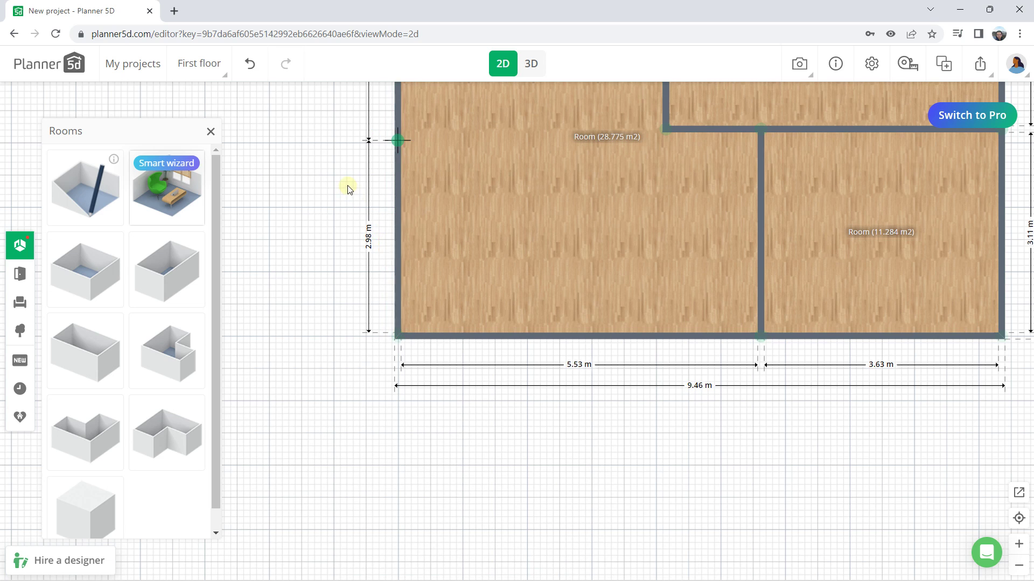
{"action": "left_click_drag", "start_coordinate": [351, 189], "coordinate": [363, 321]}
{"action": "scroll", "coordinate": [363, 323], "scroll_direction": "down", "scroll_amount": 1}
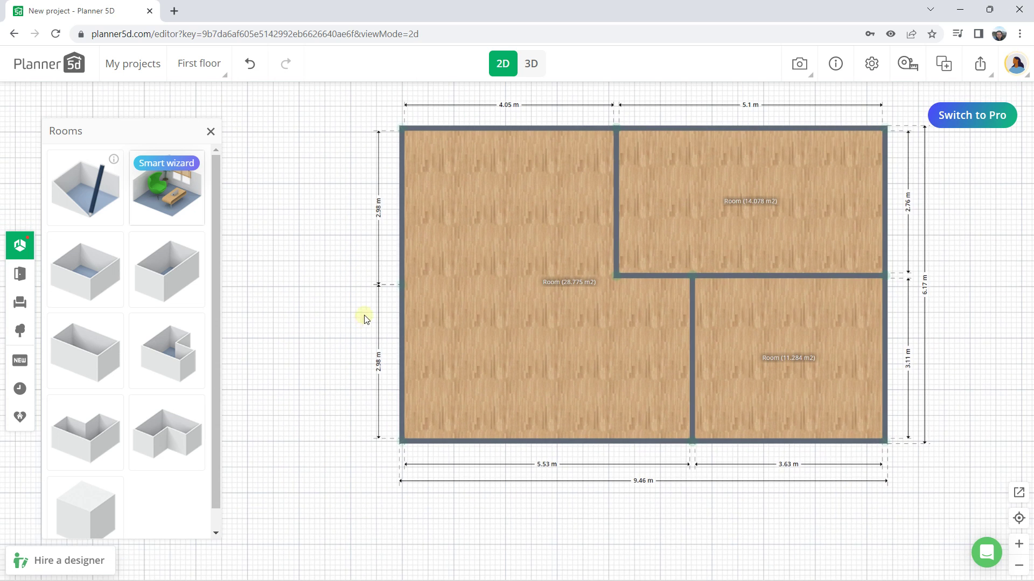
{"action": "left_click", "coordinate": [403, 285]}
{"action": "left_click_drag", "start_coordinate": [402, 283], "coordinate": [434, 227]}
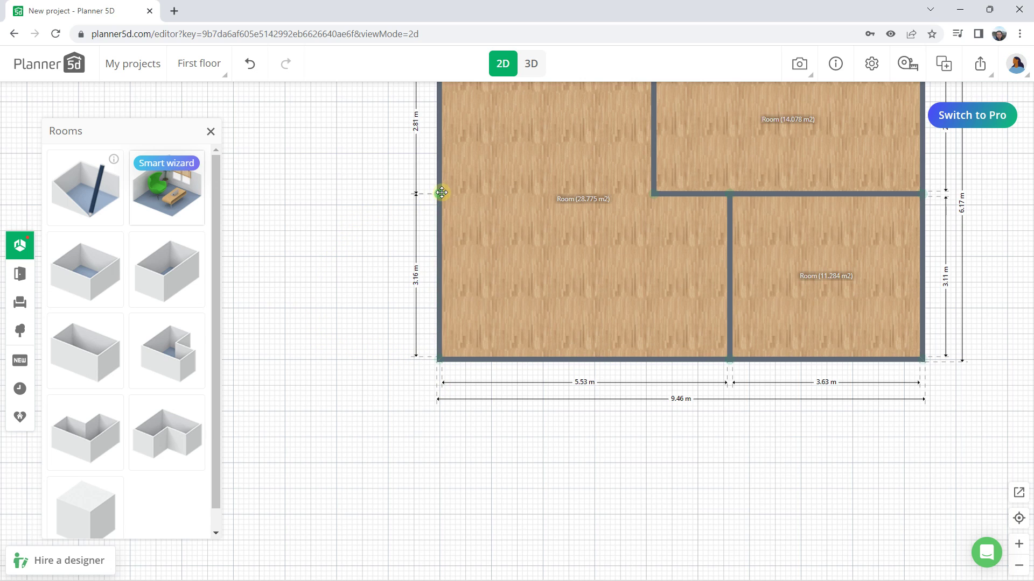
{"action": "left_click", "coordinate": [436, 255]}
{"action": "double_click", "coordinate": [437, 276]}
{"action": "left_click_drag", "start_coordinate": [439, 276], "coordinate": [258, 360]}
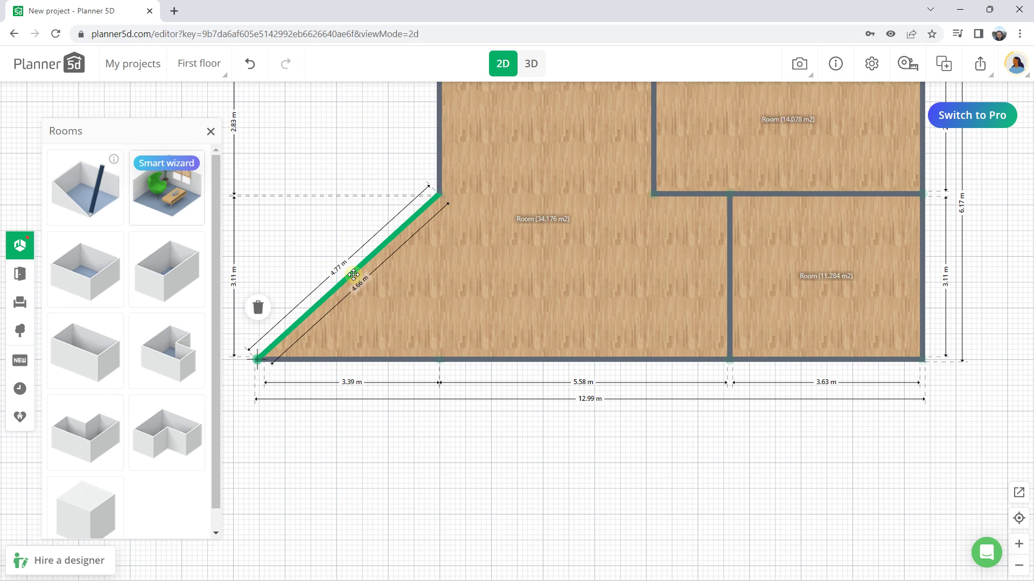
Step: Split the slanted wall and drag the new corner up-left, squaring the room to 39.731 m²
{"action": "left_click", "coordinate": [353, 275]}
{"action": "left_click", "coordinate": [353, 224]}
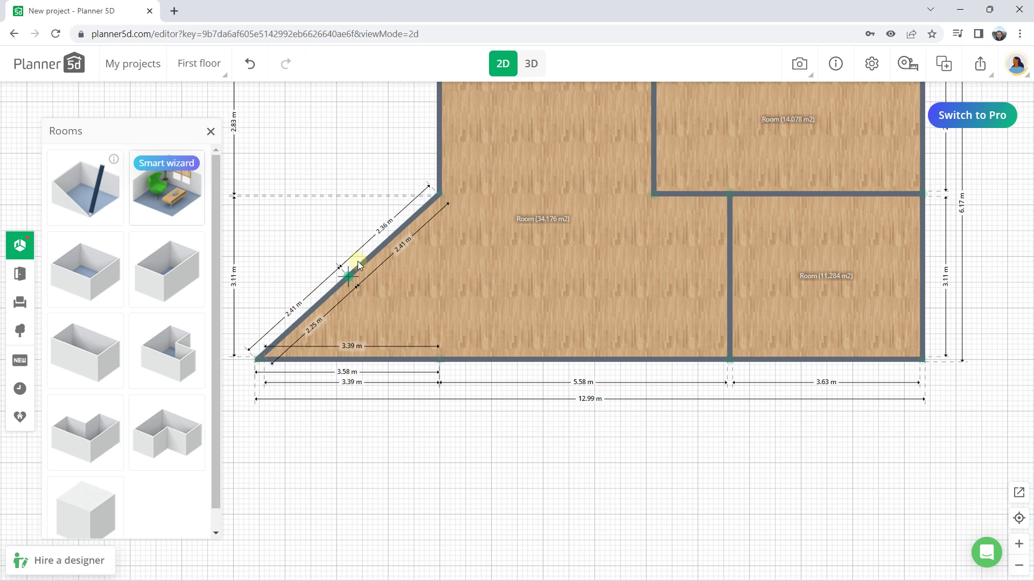
{"action": "left_click_drag", "start_coordinate": [351, 276], "coordinate": [263, 195]}
{"action": "scroll", "coordinate": [419, 269], "scroll_direction": "down", "scroll_amount": 2}
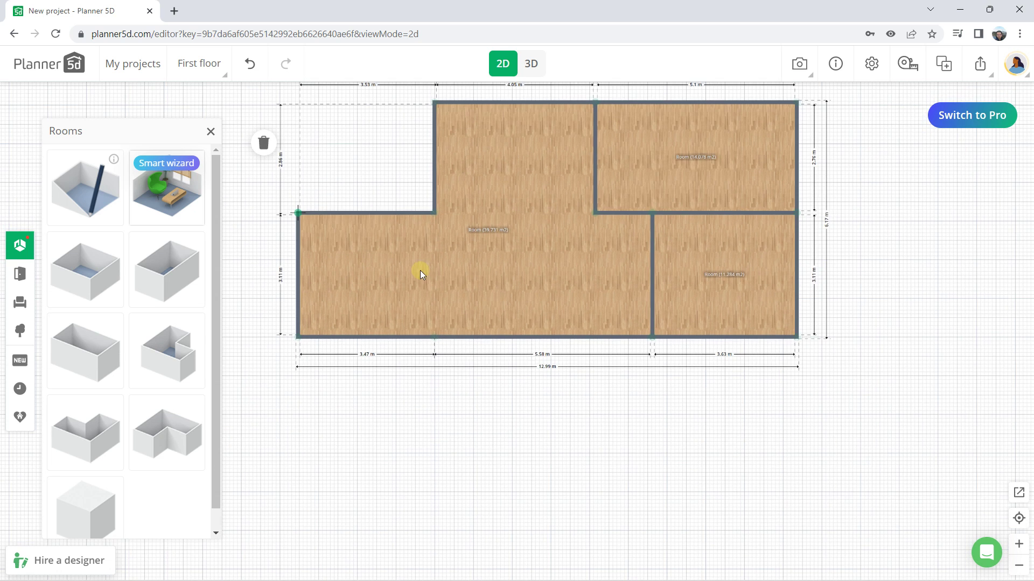
Step: Split the large room's bottom wall twice to create two new vertices
{"action": "left_click", "coordinate": [404, 213]}
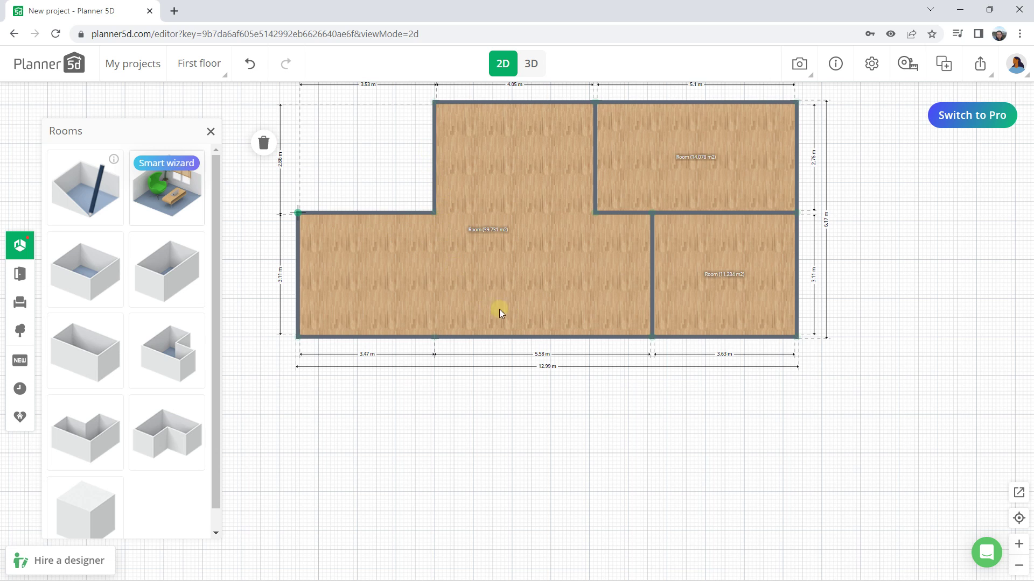
{"action": "left_click", "coordinate": [525, 335]}
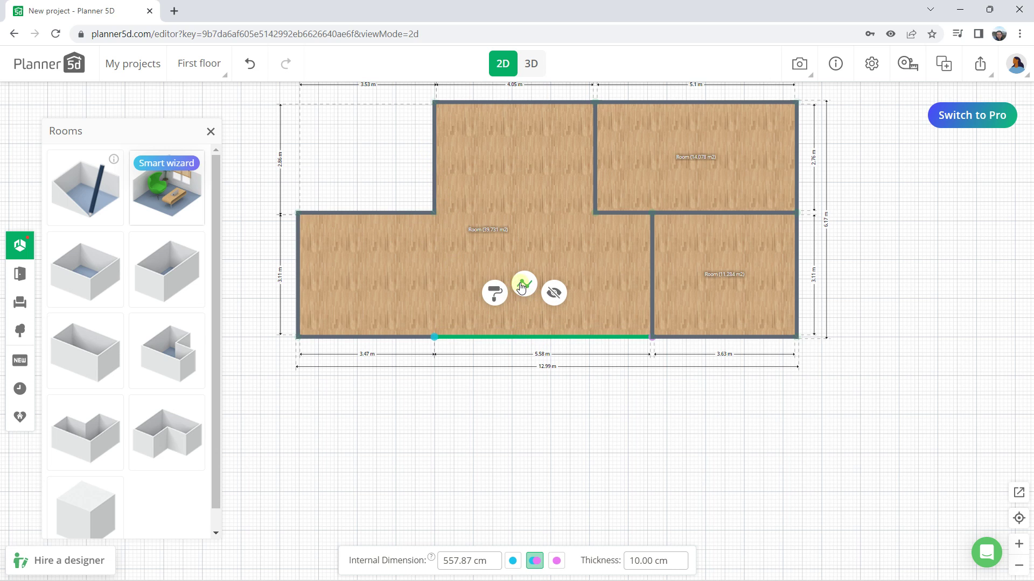
{"action": "left_click", "coordinate": [524, 281]}
{"action": "left_click", "coordinate": [582, 336]}
{"action": "left_click", "coordinate": [583, 338]}
{"action": "left_click", "coordinate": [583, 292]}
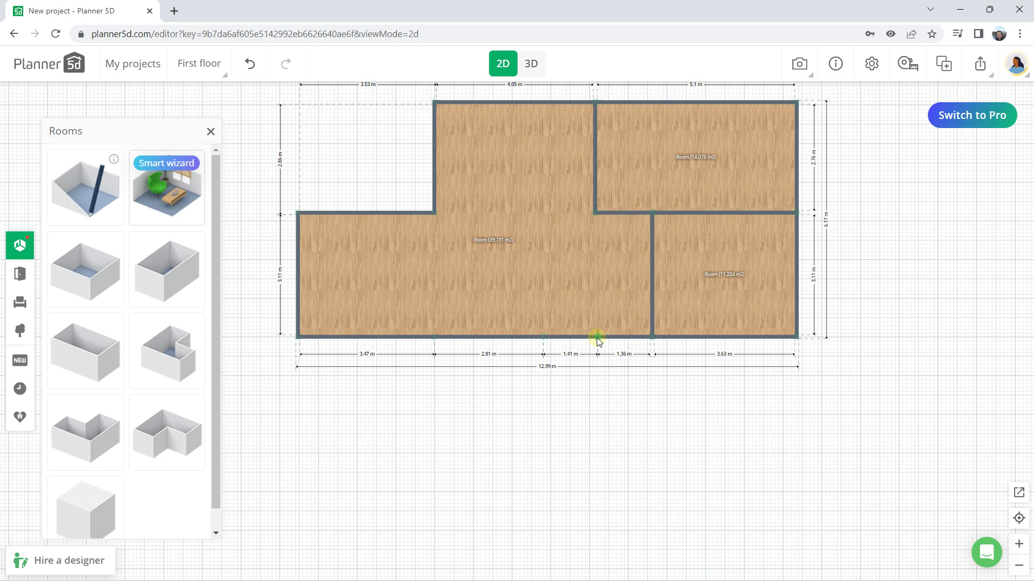
Step: Drag the split point and corner down 2.8 m to form the lower wing, making the room 55.162 m²
{"action": "left_click_drag", "start_coordinate": [597, 351], "coordinate": [652, 448]}
{"action": "left_click_drag", "start_coordinate": [543, 339], "coordinate": [434, 442]}
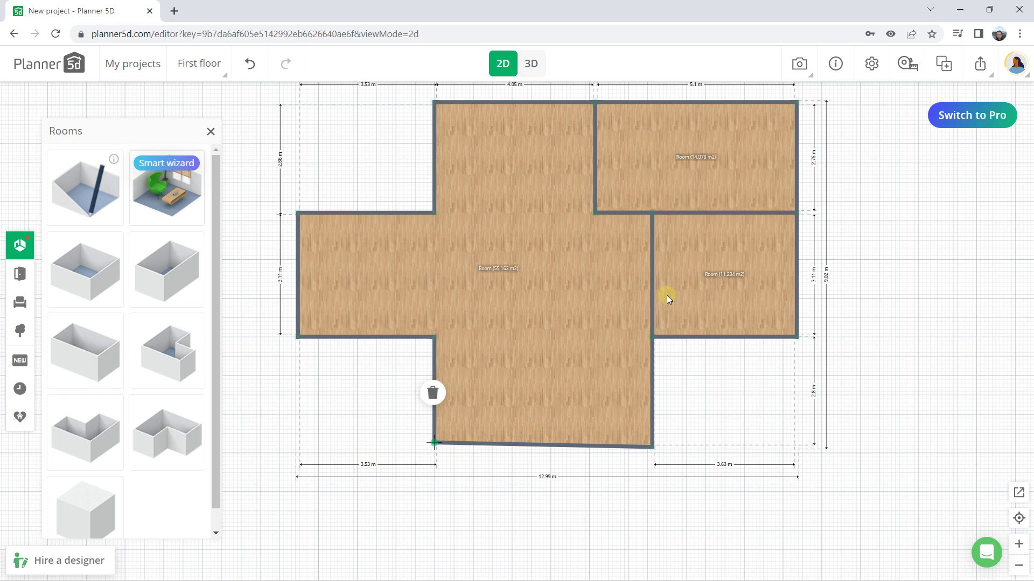
{"action": "scroll", "coordinate": [665, 294], "scroll_direction": "down", "scroll_amount": 2}
{"action": "scroll", "coordinate": [636, 214], "scroll_direction": "up", "scroll_amount": 2}
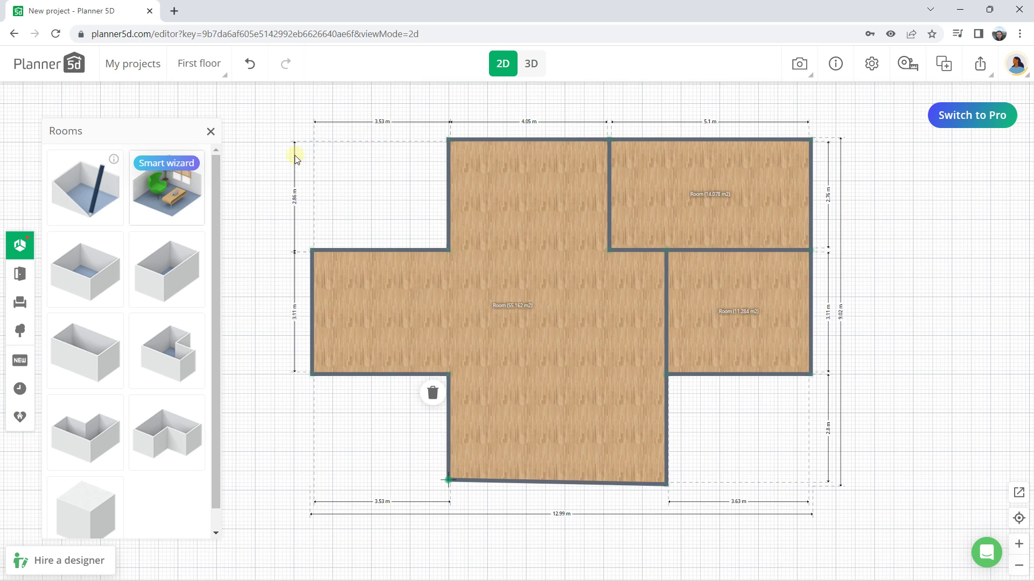
{"action": "left_click", "coordinate": [277, 162]}
{"action": "scroll", "coordinate": [681, 201], "scroll_direction": "up", "scroll_amount": 1}
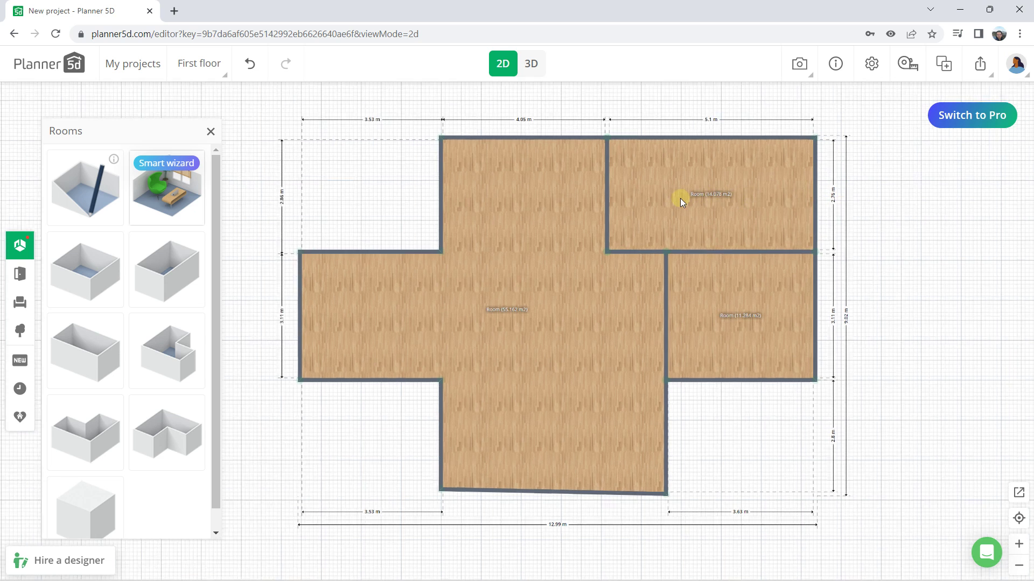
{"action": "scroll", "coordinate": [680, 198], "scroll_direction": "up", "scroll_amount": 2}
{"action": "left_click", "coordinate": [560, 180]}
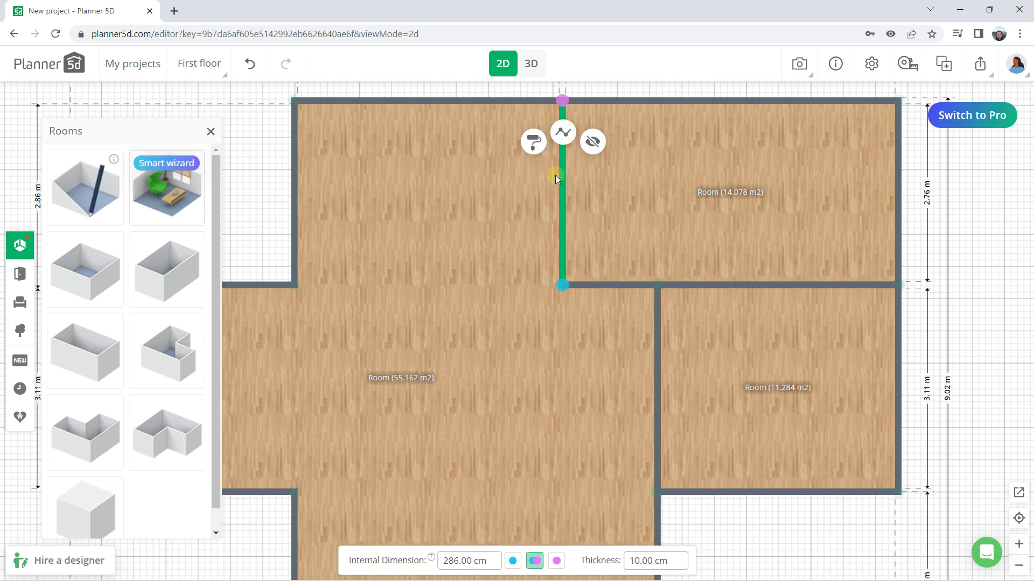
{"action": "left_click", "coordinate": [538, 143]}
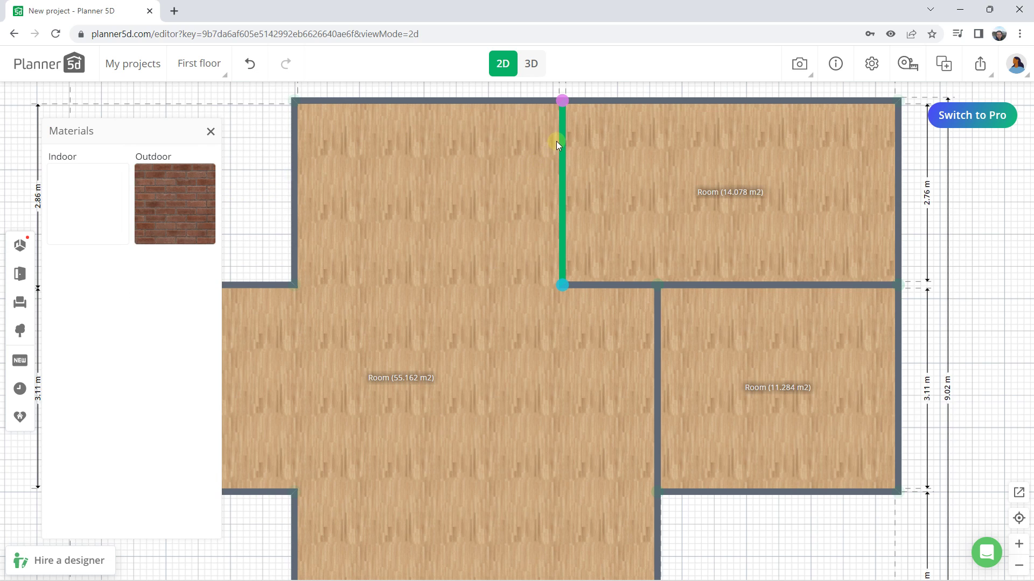
{"action": "left_click", "coordinate": [557, 143]}
{"action": "left_click", "coordinate": [558, 137]}
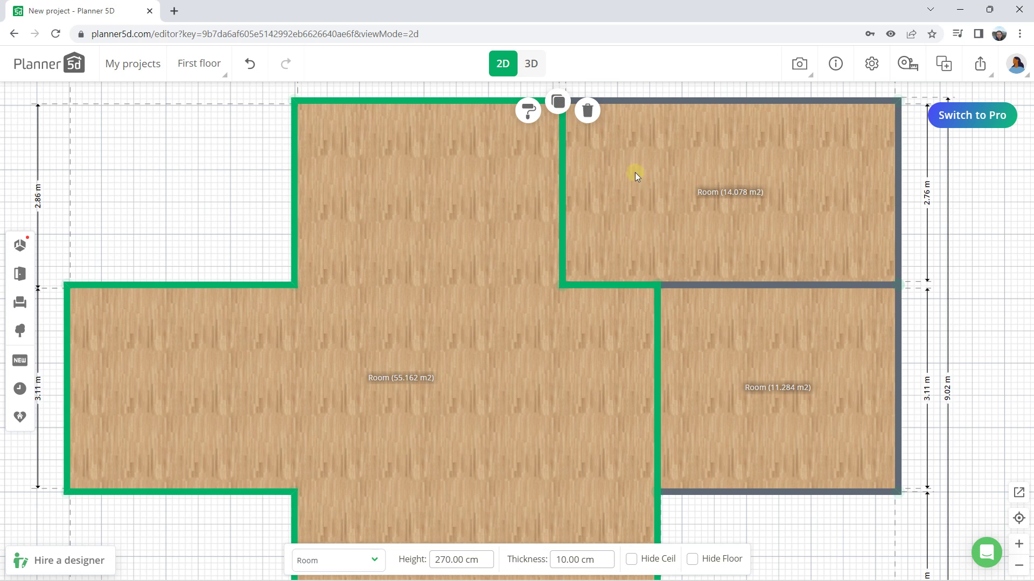
{"action": "left_click", "coordinate": [251, 128]}
{"action": "left_click", "coordinate": [560, 142]}
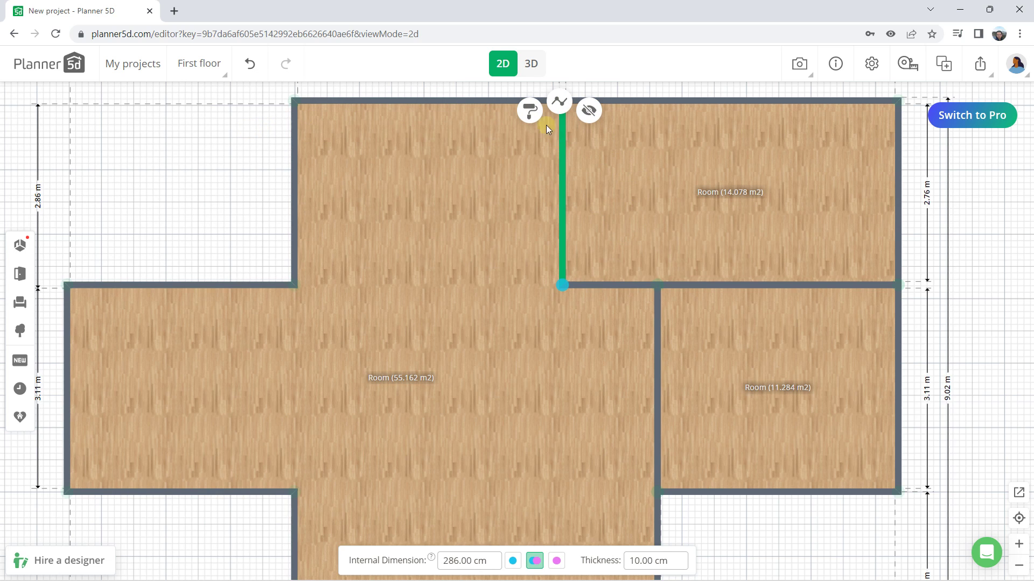
{"action": "left_click", "coordinate": [558, 103]}
{"action": "left_click", "coordinate": [591, 113]}
{"action": "left_click", "coordinate": [512, 145]}
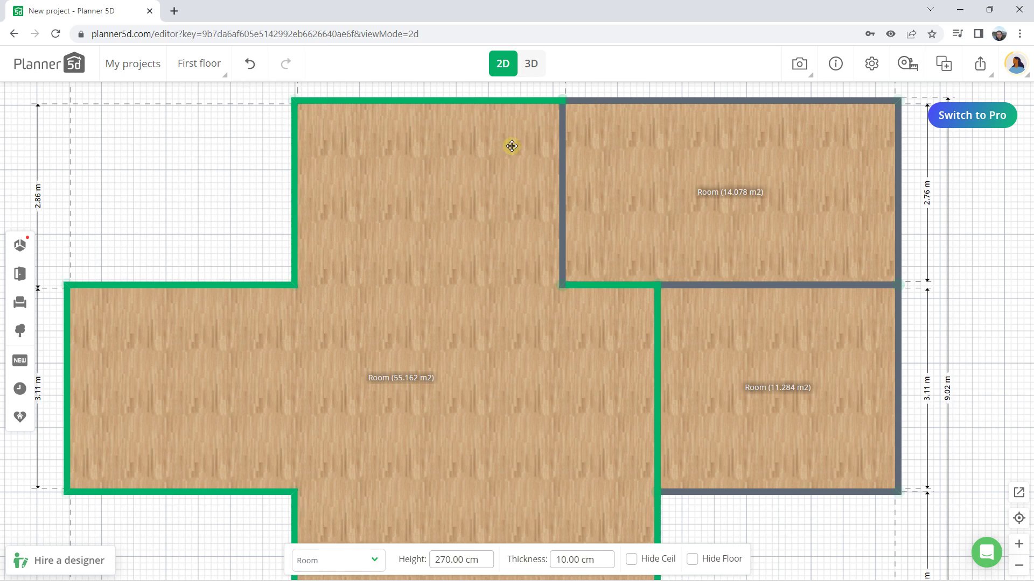
{"action": "left_click", "coordinate": [562, 133]}
{"action": "left_click", "coordinate": [583, 119]}
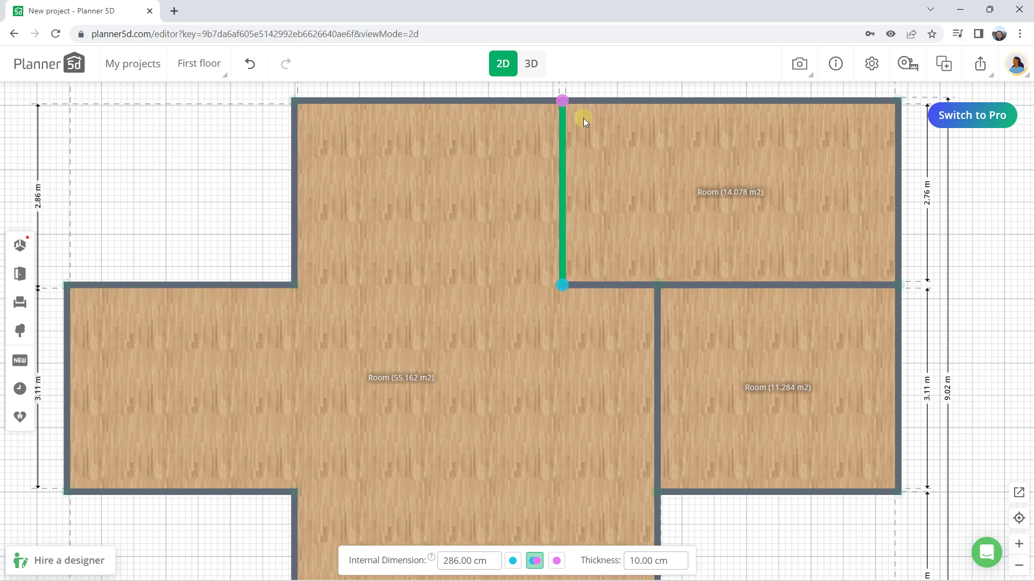
{"action": "left_click", "coordinate": [603, 108]}
{"action": "left_click", "coordinate": [627, 108]}
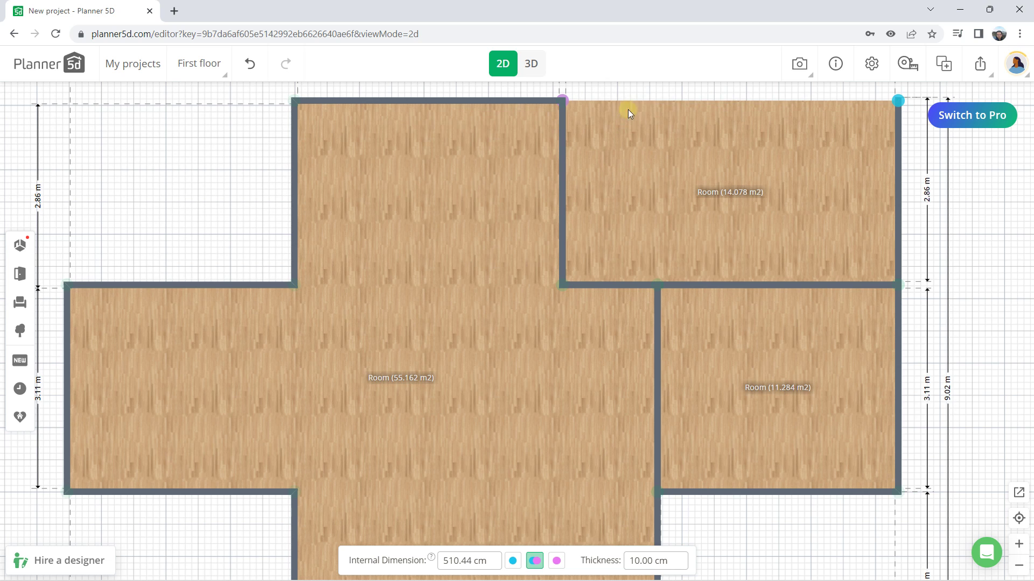
{"action": "left_click", "coordinate": [721, 101]}
{"action": "left_click", "coordinate": [754, 111]}
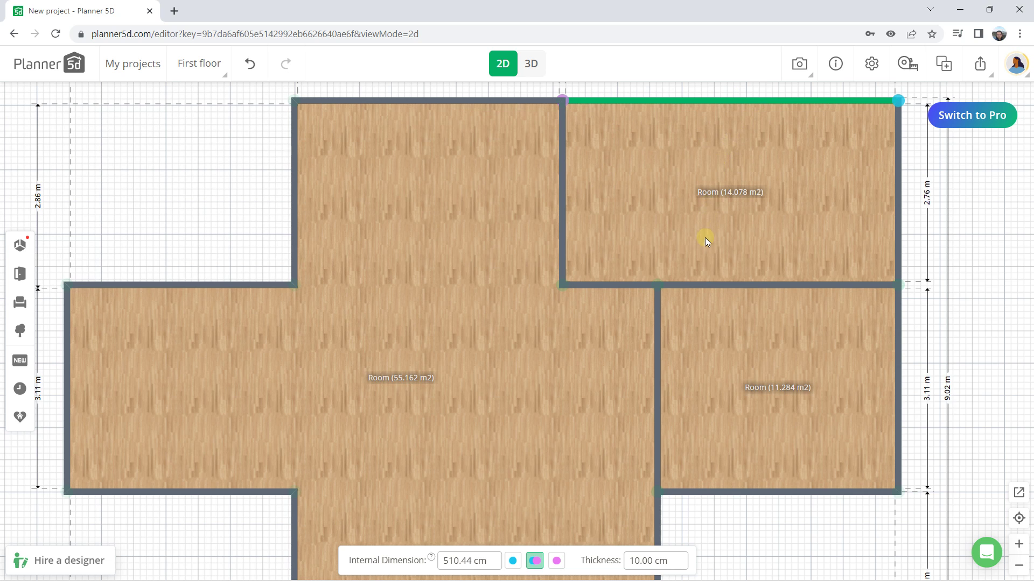
{"action": "scroll", "coordinate": [704, 237], "scroll_direction": "down", "scroll_amount": 5}
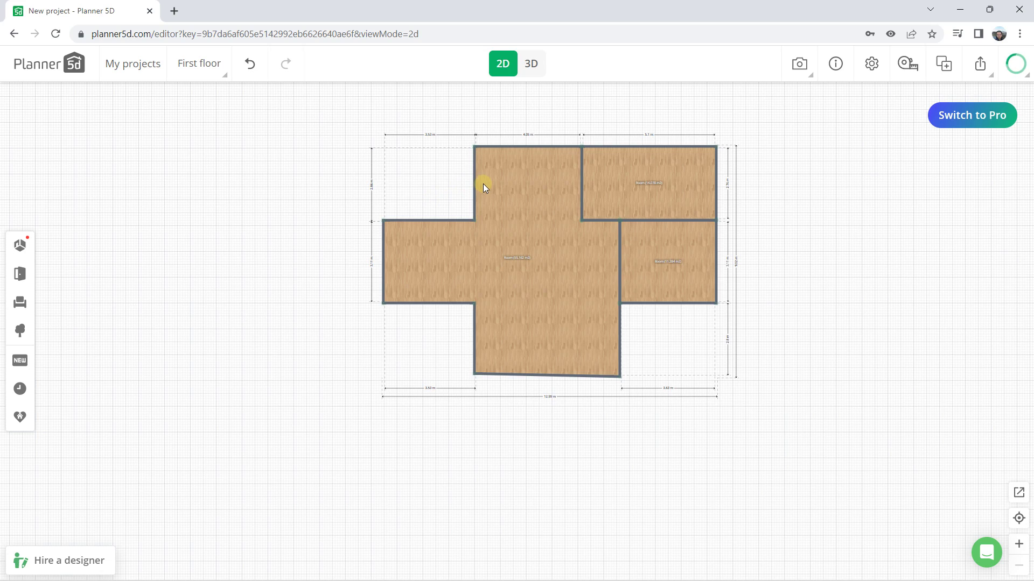
{"action": "left_click", "coordinate": [619, 260]}
{"action": "scroll", "coordinate": [620, 256], "scroll_direction": "up", "scroll_amount": 2}
{"action": "scroll", "coordinate": [620, 248], "scroll_direction": "down", "scroll_amount": 1}
{"action": "scroll", "coordinate": [621, 247], "scroll_direction": "down", "scroll_amount": 1}
{"action": "left_click_drag", "start_coordinate": [488, 171], "coordinate": [416, 170]}
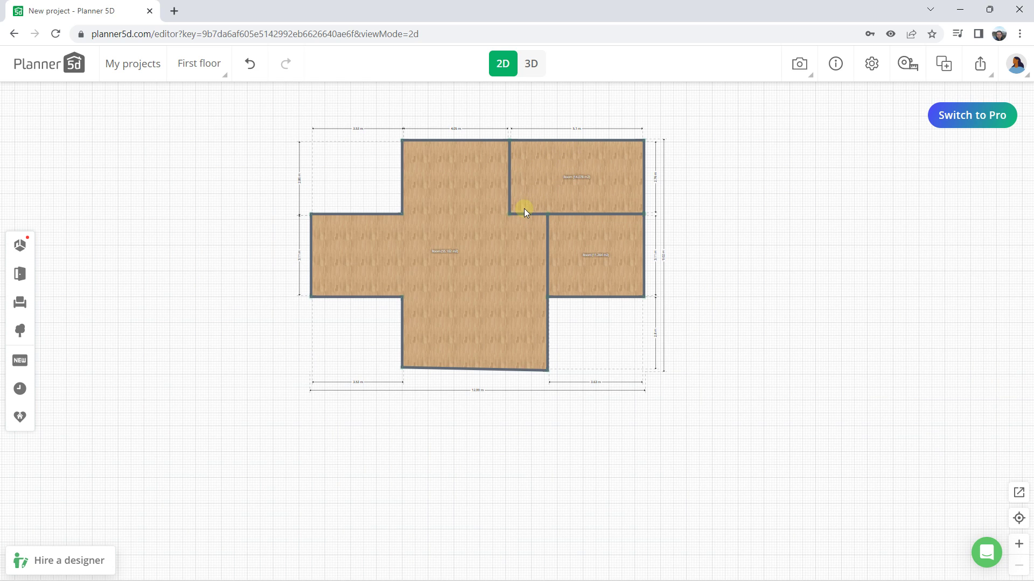
{"action": "scroll", "coordinate": [490, 202], "scroll_direction": "up", "scroll_amount": 2}
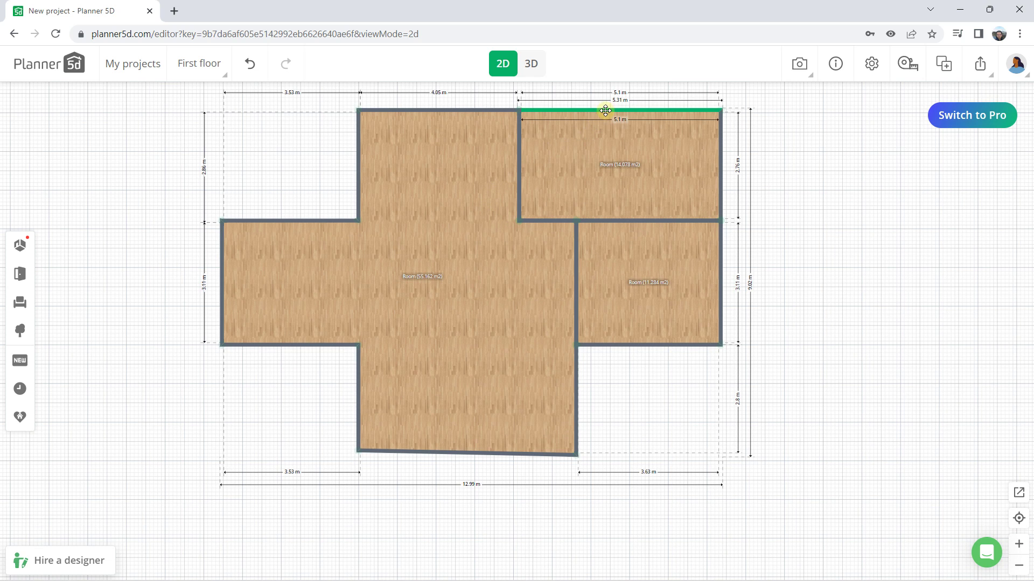
{"action": "scroll", "coordinate": [473, 216], "scroll_direction": "down", "scroll_amount": 2}
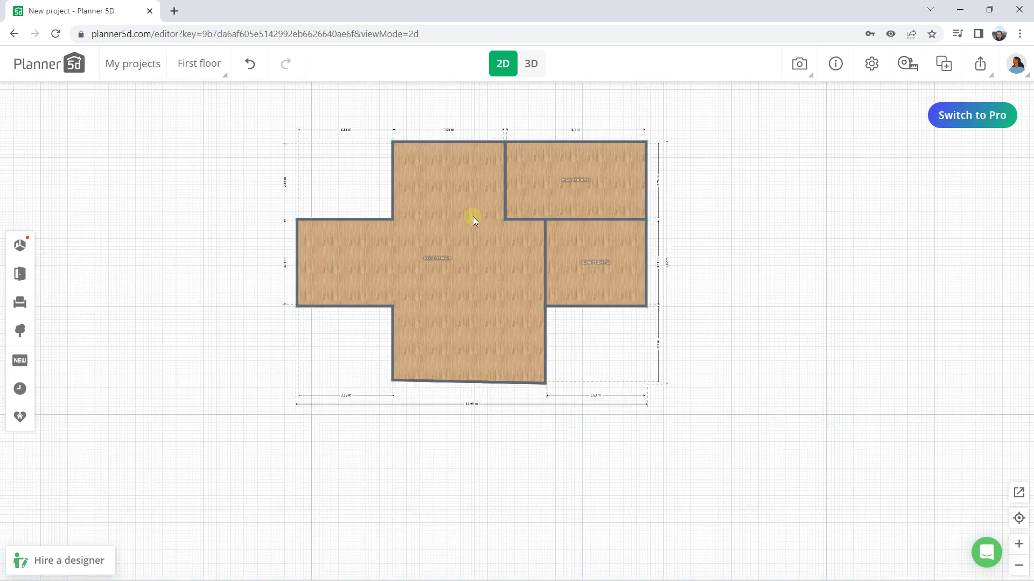
{"action": "left_click_drag", "start_coordinate": [276, 166], "coordinate": [214, 198]}
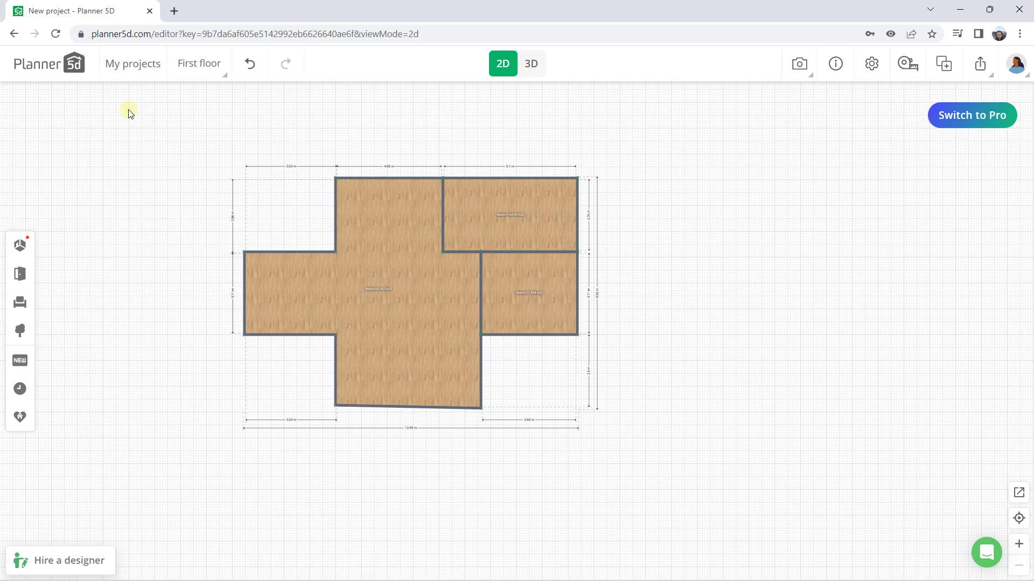